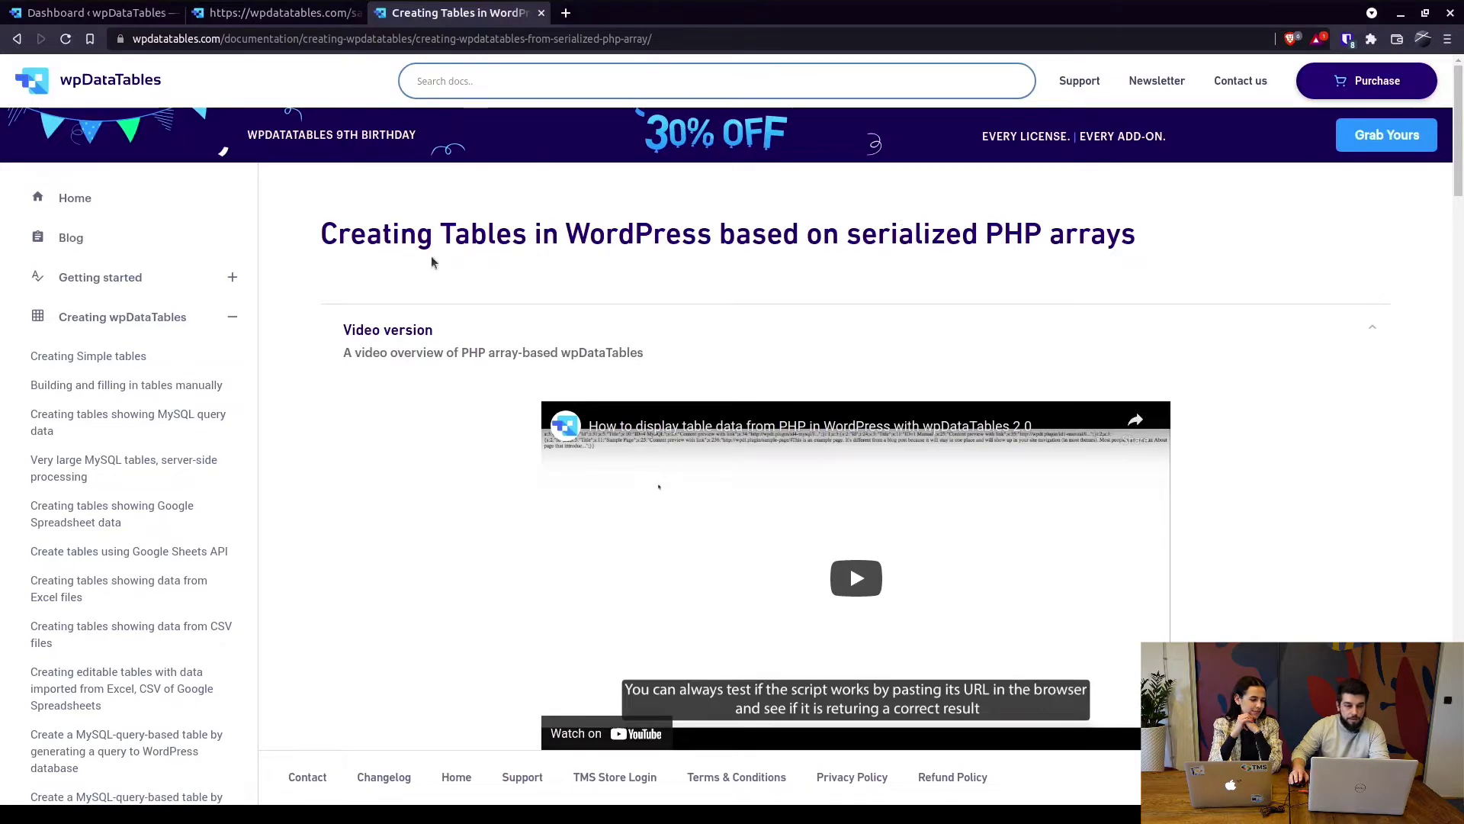
- Open the 'Tables showing data from JSON' guide from the docs sidebar in a new tab
{"action": "scroll", "coordinate": [427, 260], "scroll_direction": "down", "scroll_amount": 2}
{"action": "scroll", "coordinate": [412, 263], "scroll_direction": "up", "scroll_amount": 2}
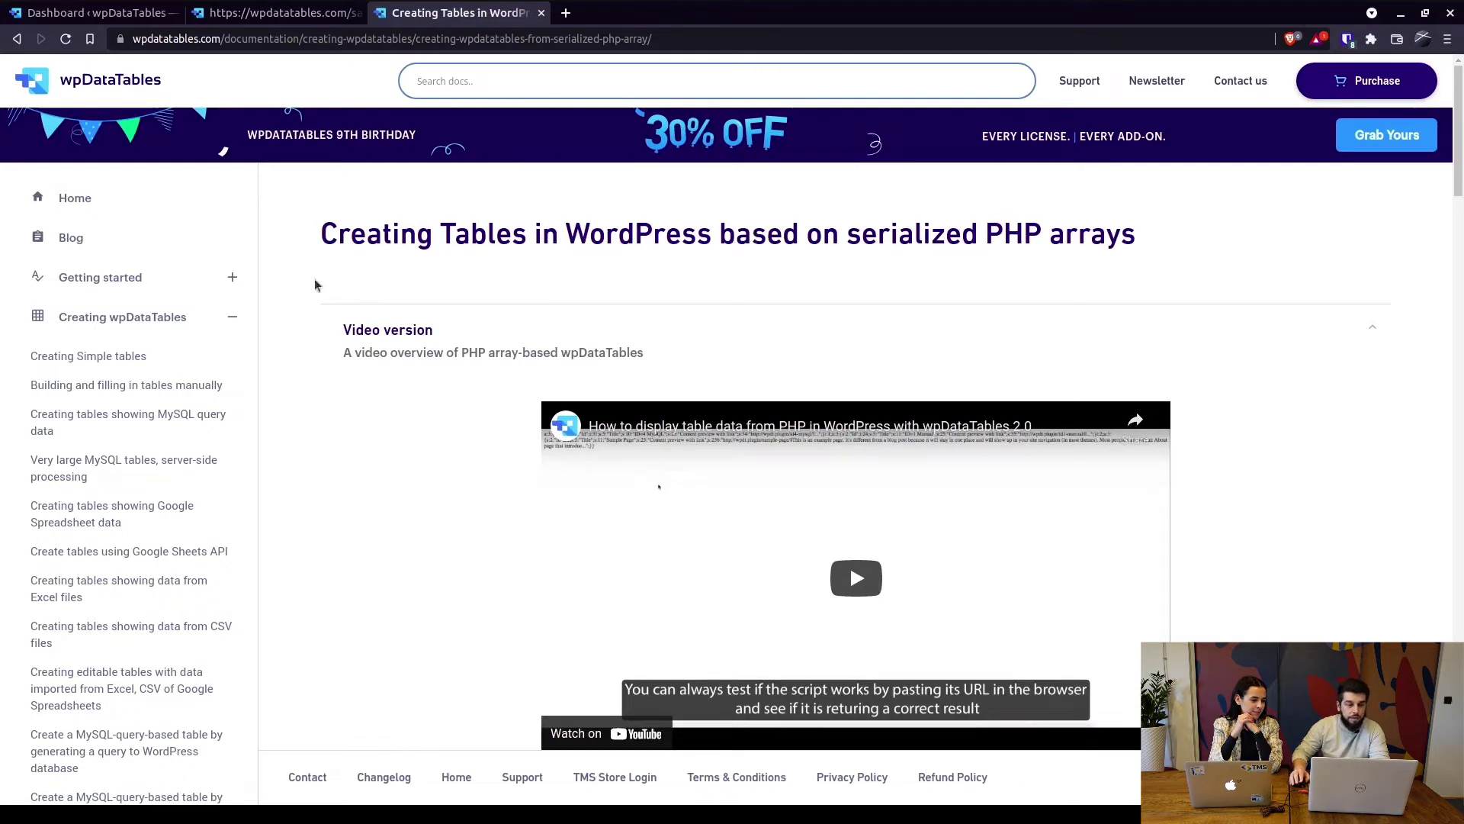
{"action": "scroll", "coordinate": [164, 442], "scroll_direction": "down", "scroll_amount": 3}
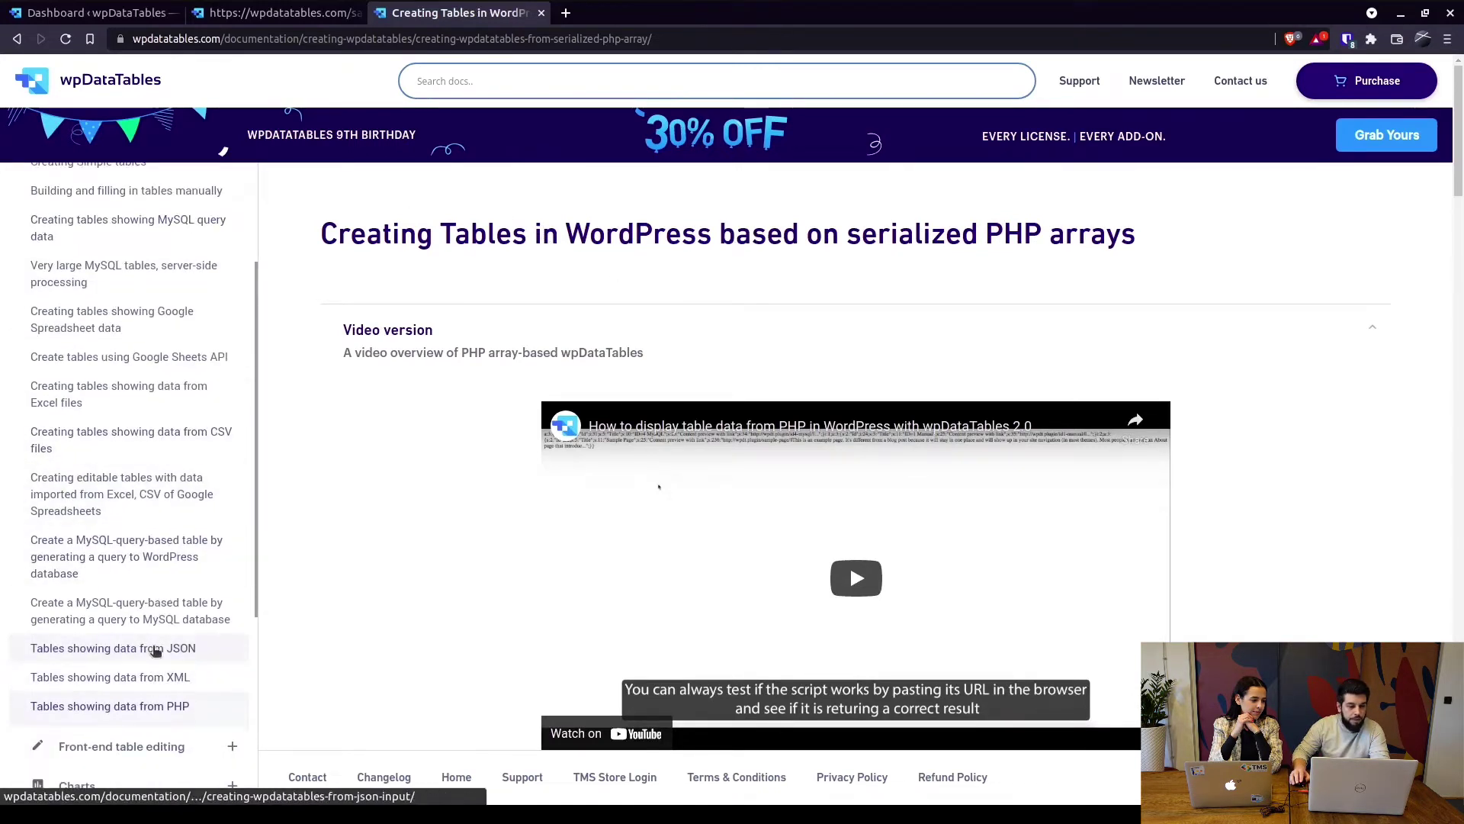
{"action": "middle_click", "coordinate": [155, 650]}
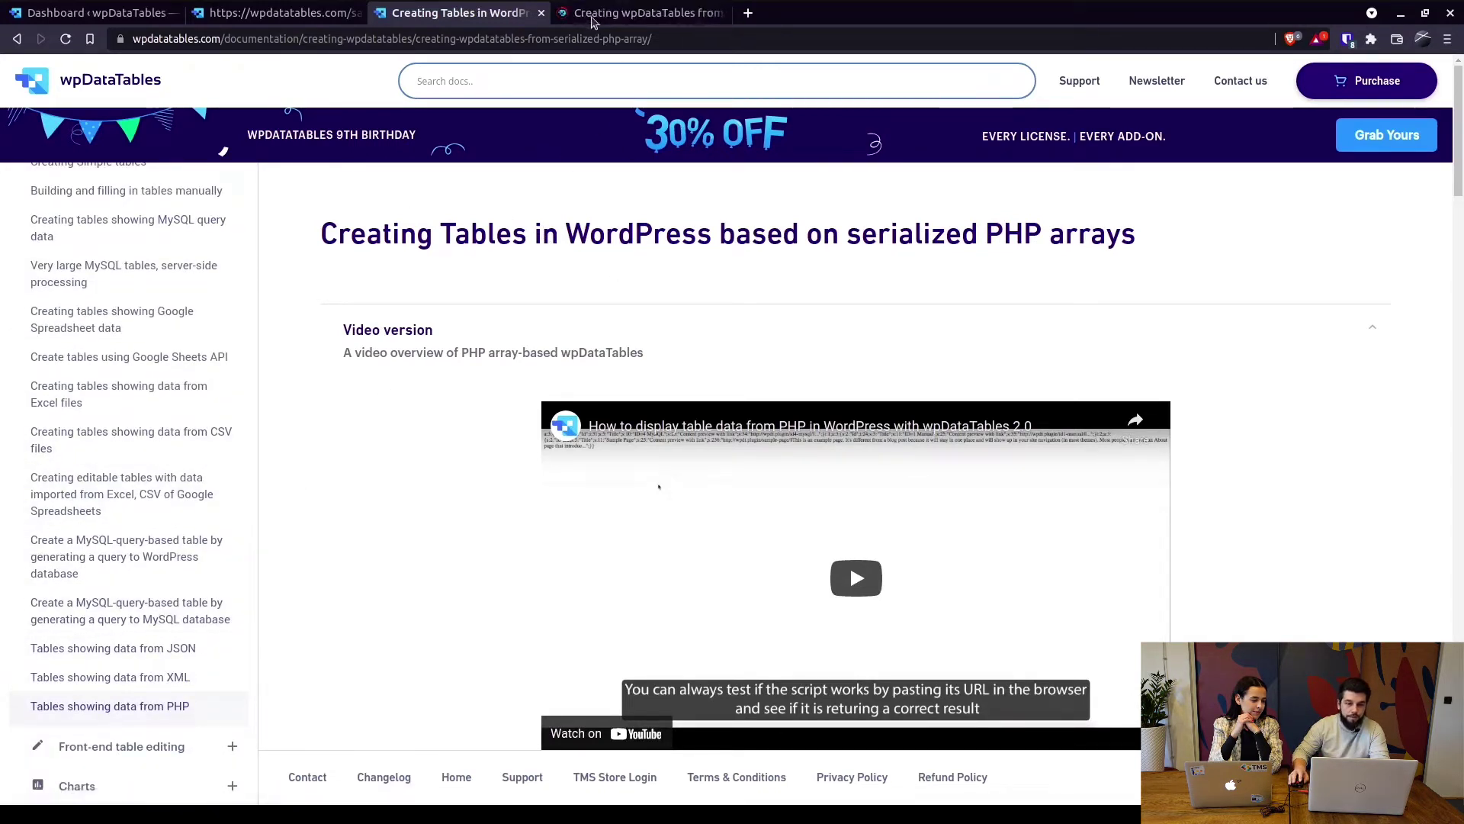
{"action": "left_click", "coordinate": [594, 17]}
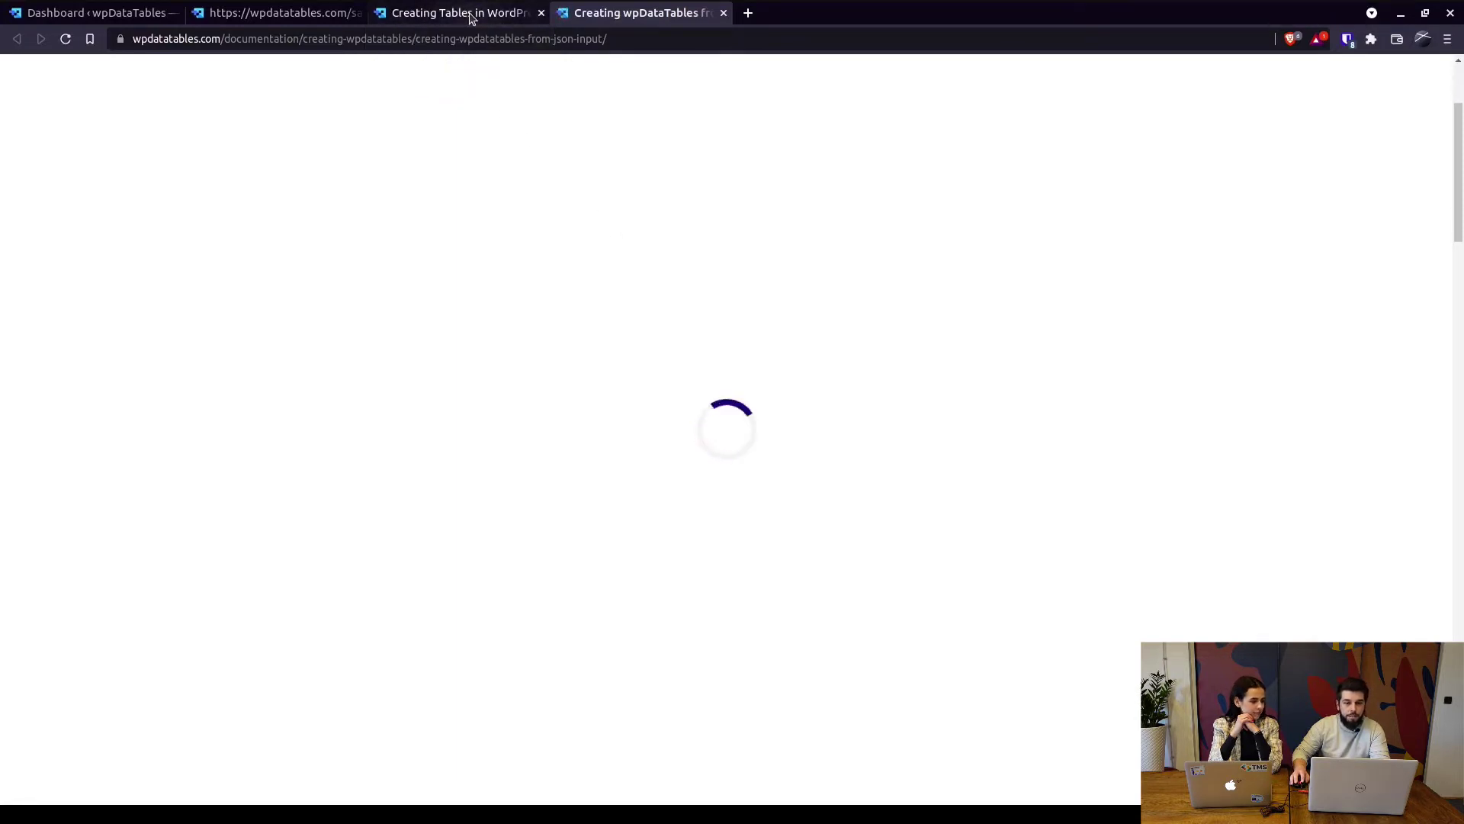
- Skim the JSON example, view the sample employees.json file, then return to the serialized PHP arrays tutorial
{"action": "scroll", "coordinate": [614, 358], "scroll_direction": "down", "scroll_amount": 3}
{"action": "scroll", "coordinate": [617, 366], "scroll_direction": "down", "scroll_amount": 1}
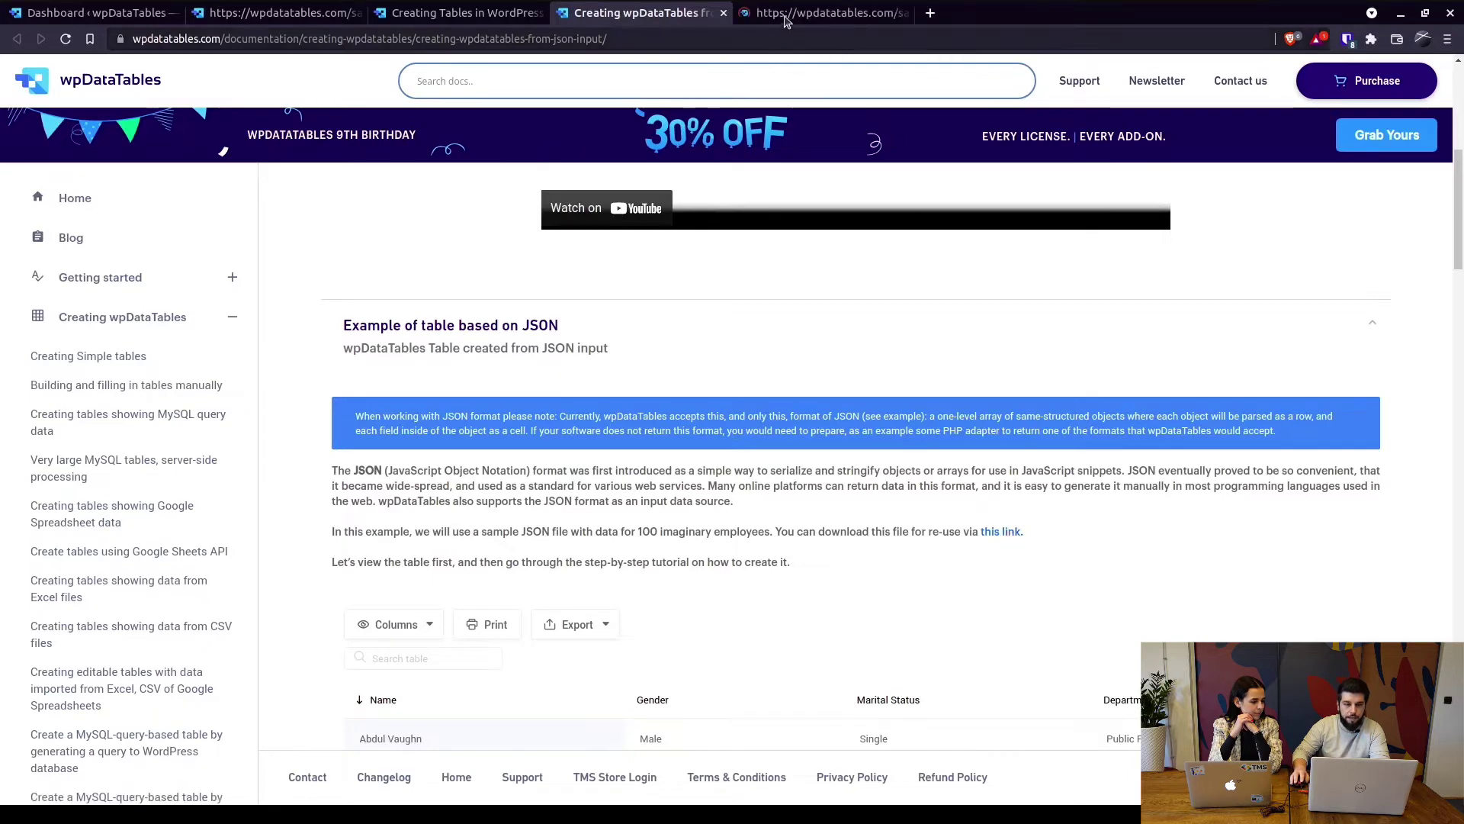
{"action": "left_click", "coordinate": [786, 13]}
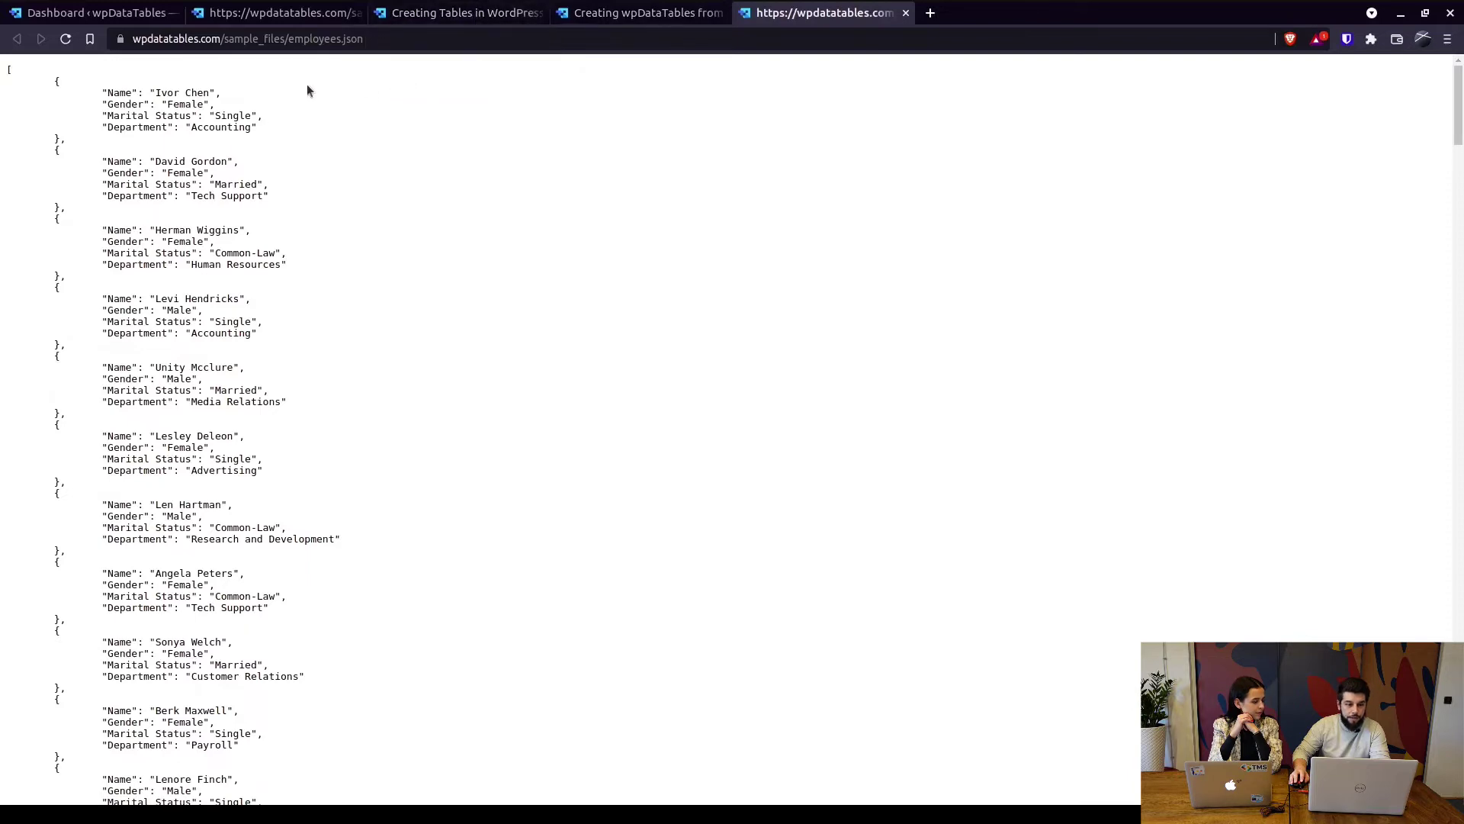
{"action": "left_click", "coordinate": [448, 18]}
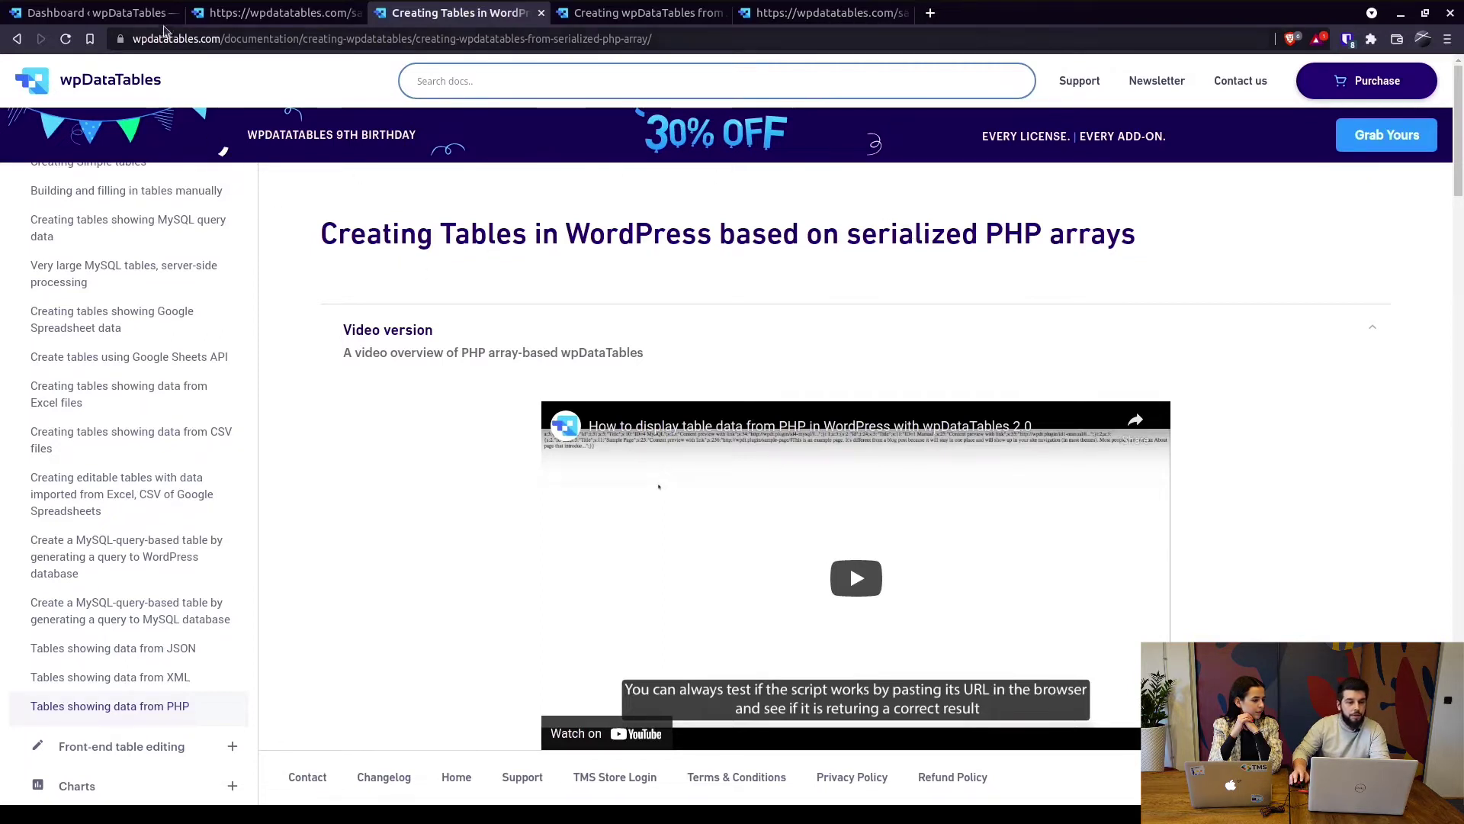
- Open the raw show_documentation.php serialized PHP array sample and select its URL for copying
{"action": "scroll", "coordinate": [448, 278], "scroll_direction": "down", "scroll_amount": 12}
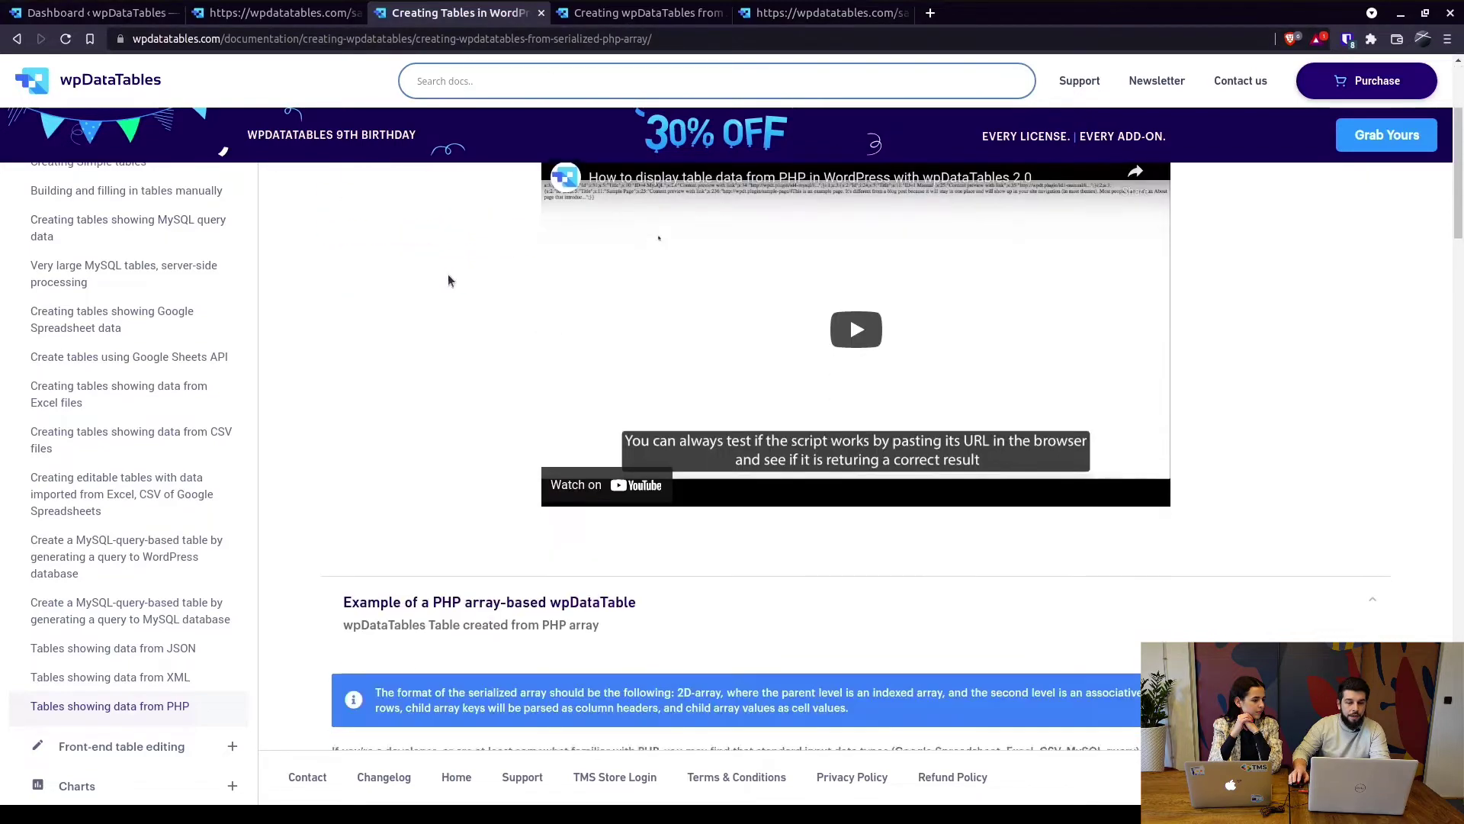
{"action": "scroll", "coordinate": [763, 404], "scroll_direction": "up", "scroll_amount": 1}
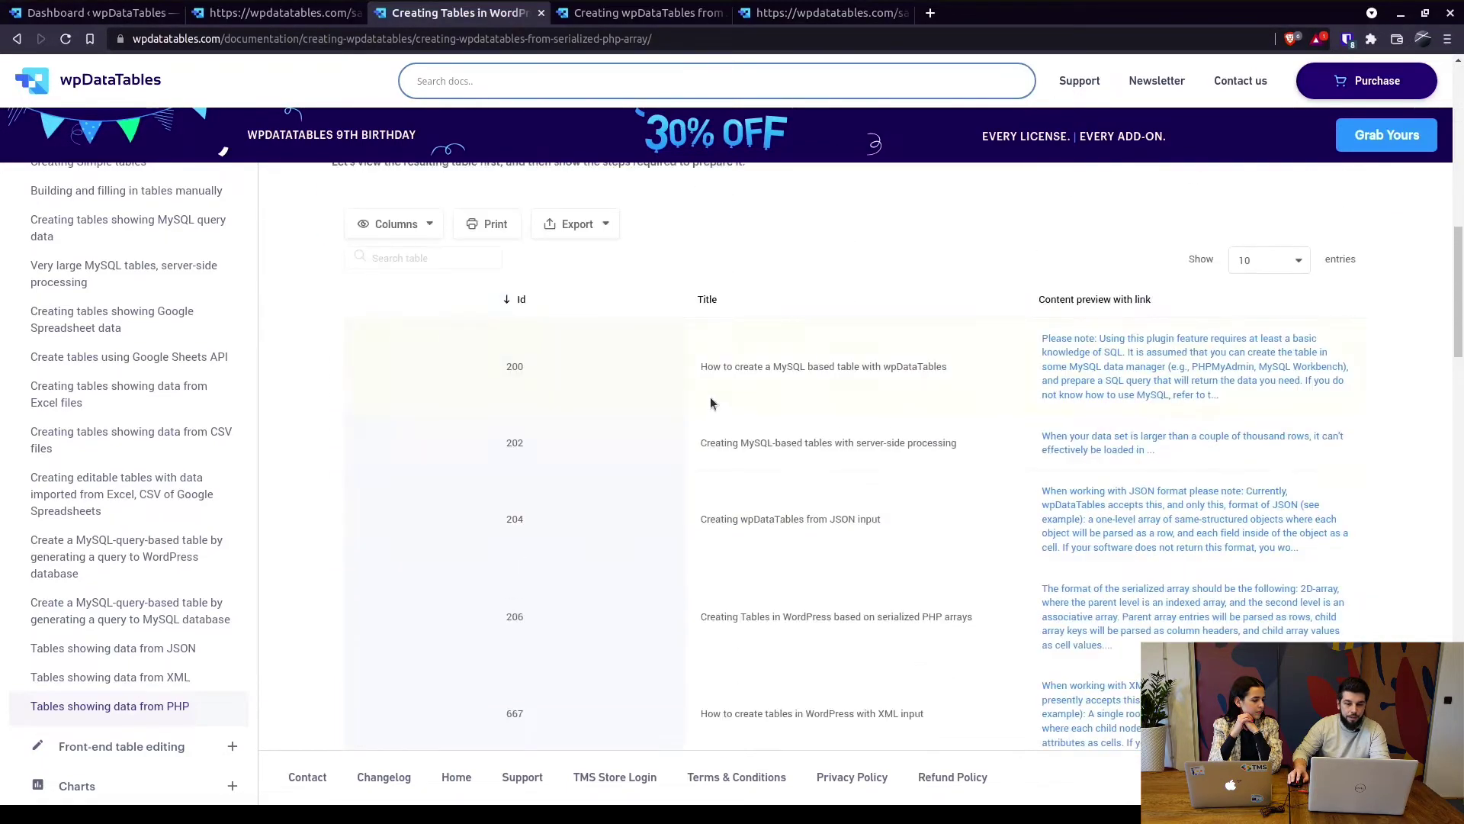
{"action": "left_click", "coordinate": [271, 15]}
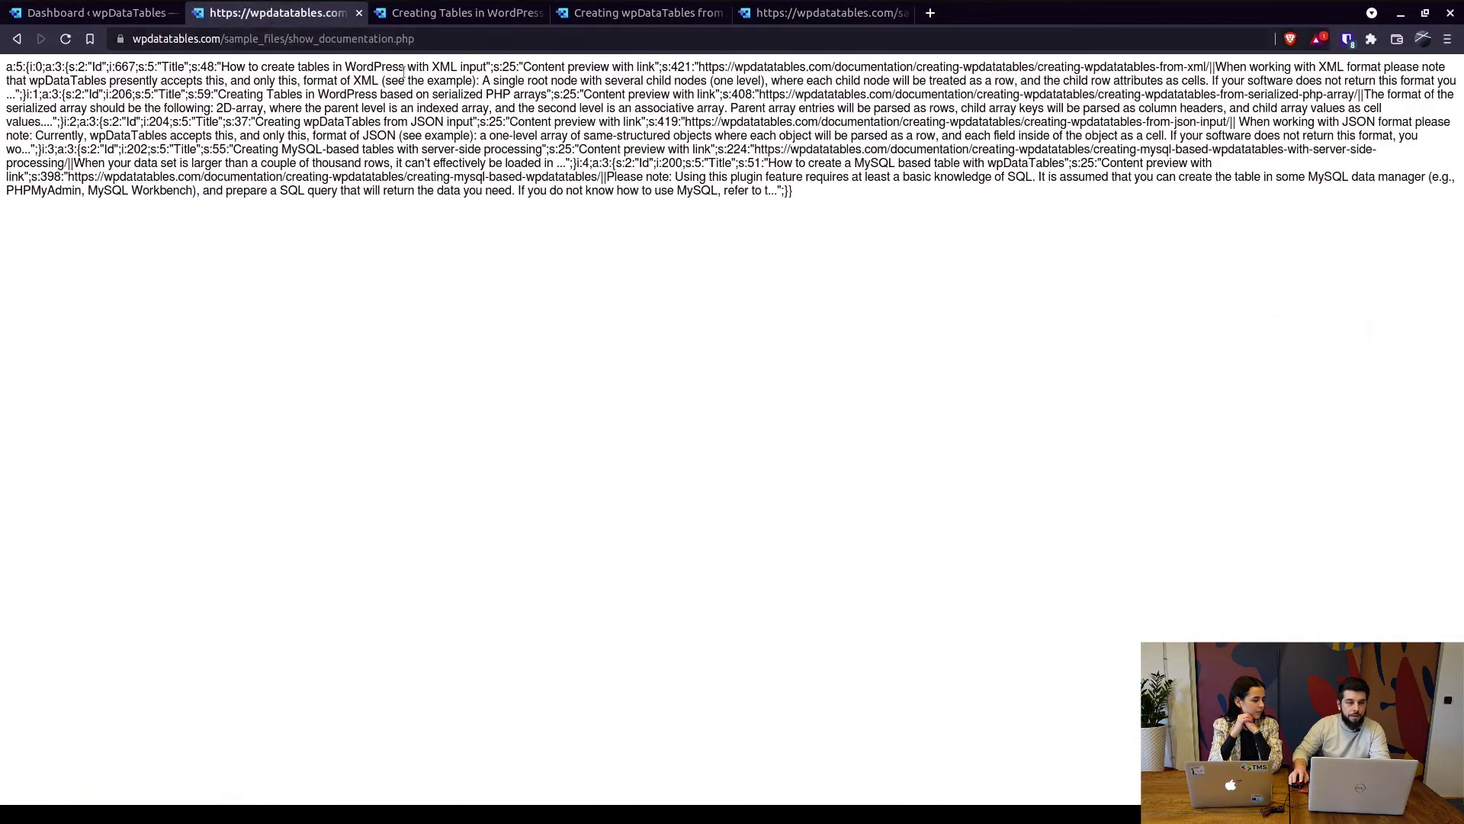
{"action": "left_click", "coordinate": [302, 42]}
{"action": "key", "text": "ctrl+c"}
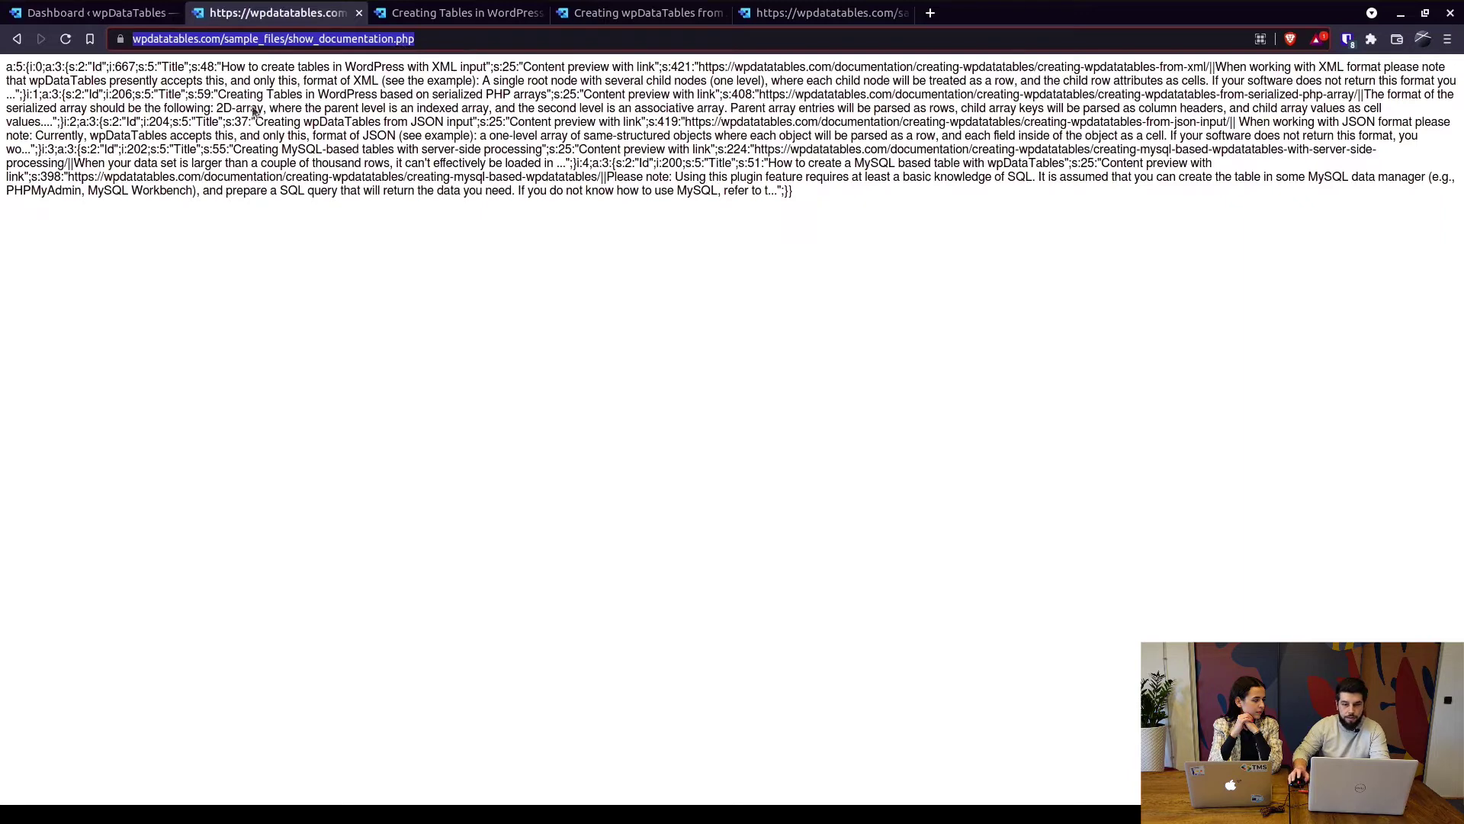
- Start a new wpDataTables table via Create a Table, choosing one linked to an existing data source
{"action": "left_click", "coordinate": [57, 13]}
{"action": "mouse_move", "coordinate": [57, 477]}
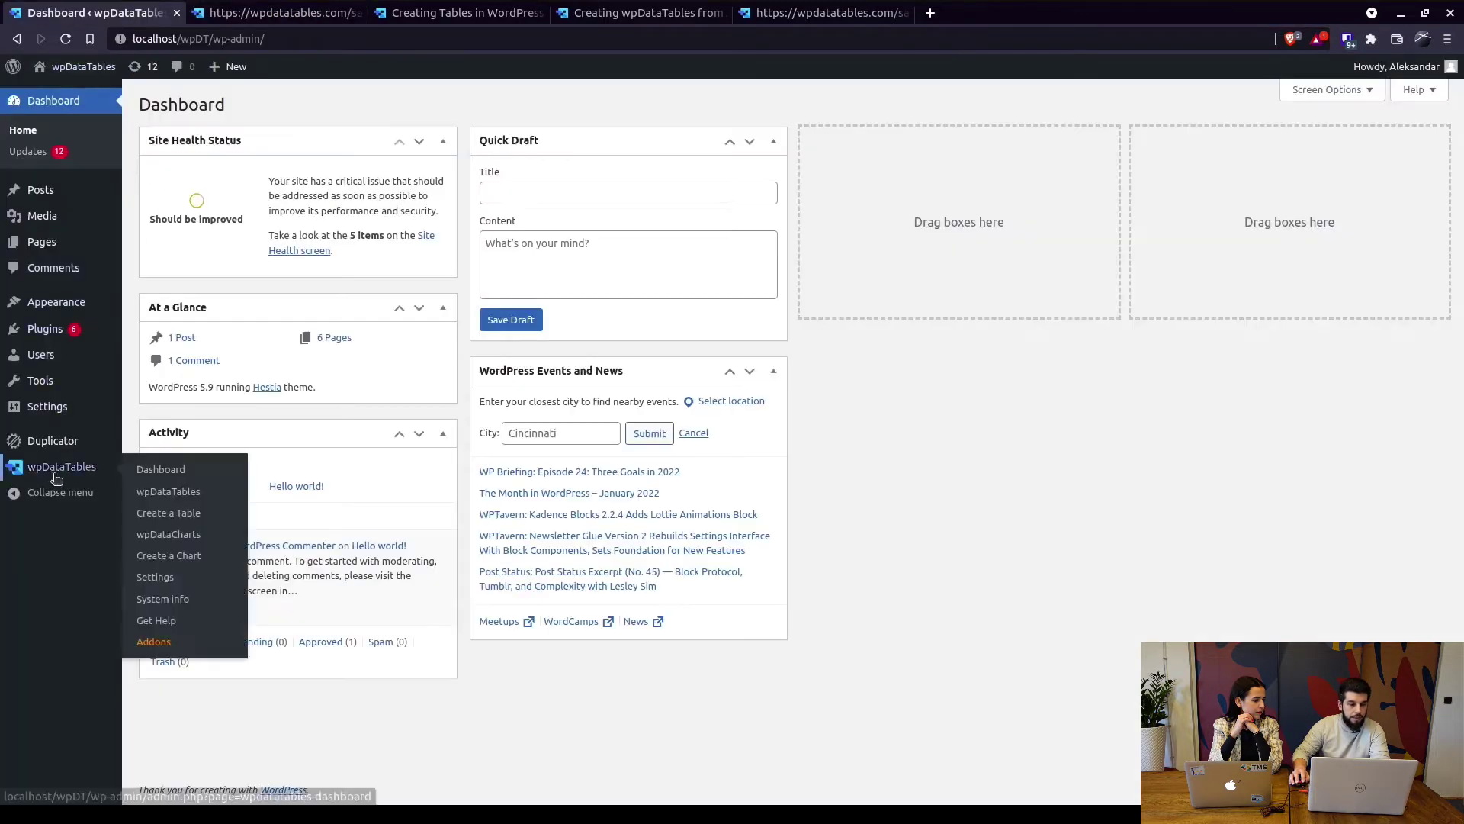
{"action": "left_click", "coordinate": [213, 509]}
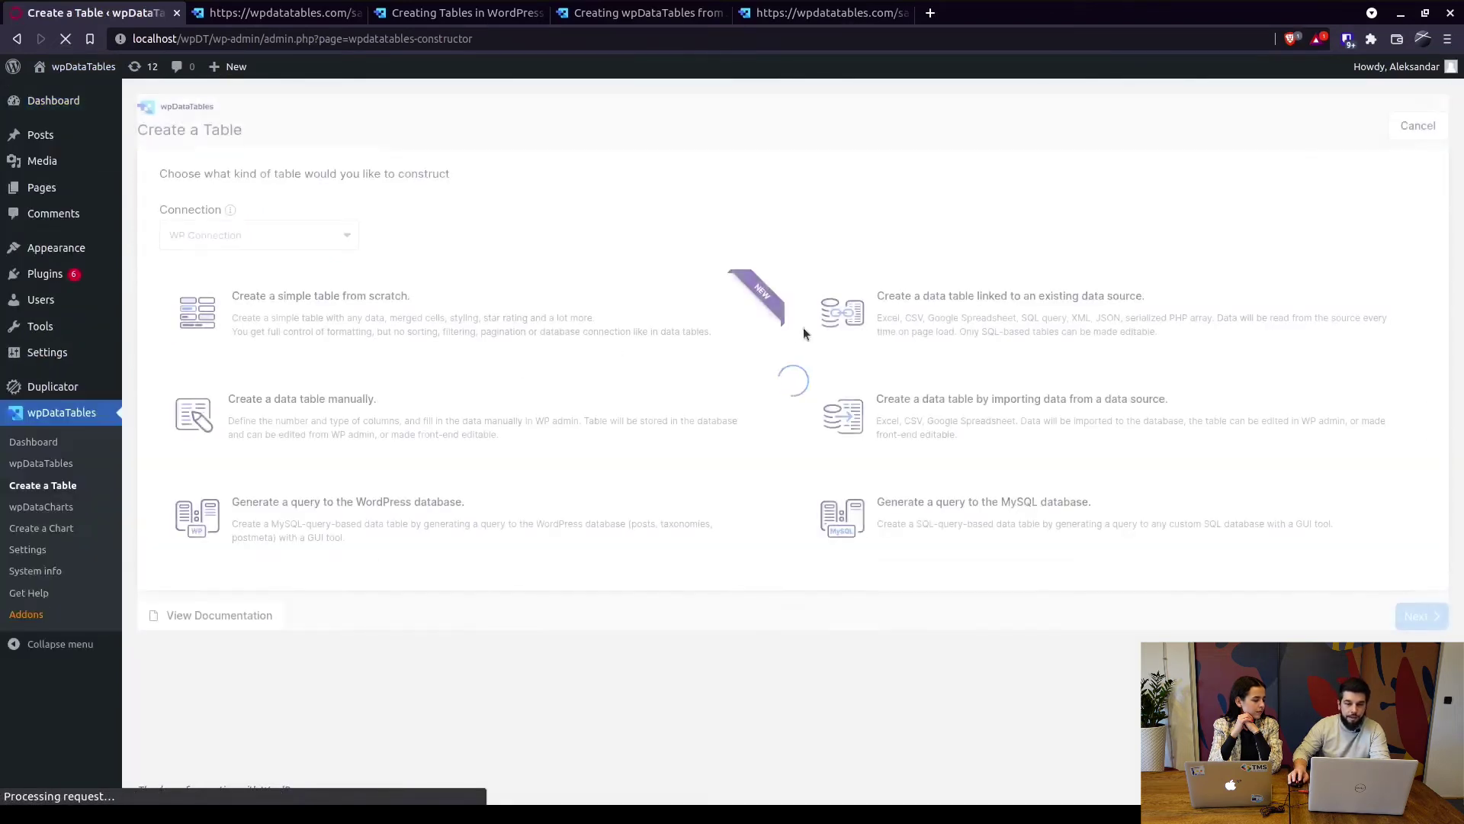
{"action": "left_click", "coordinate": [978, 312]}
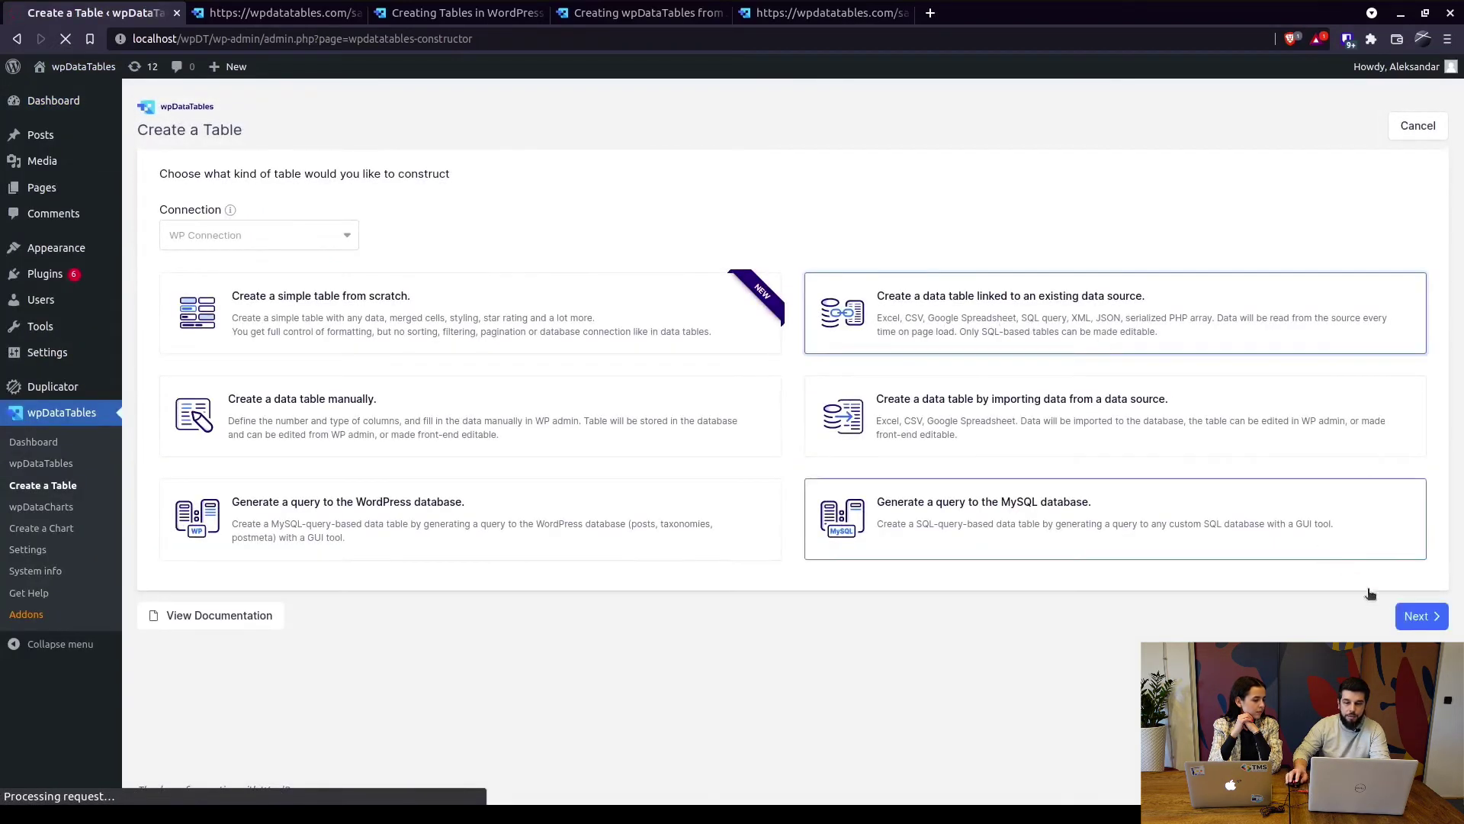
{"action": "left_click", "coordinate": [1411, 617]}
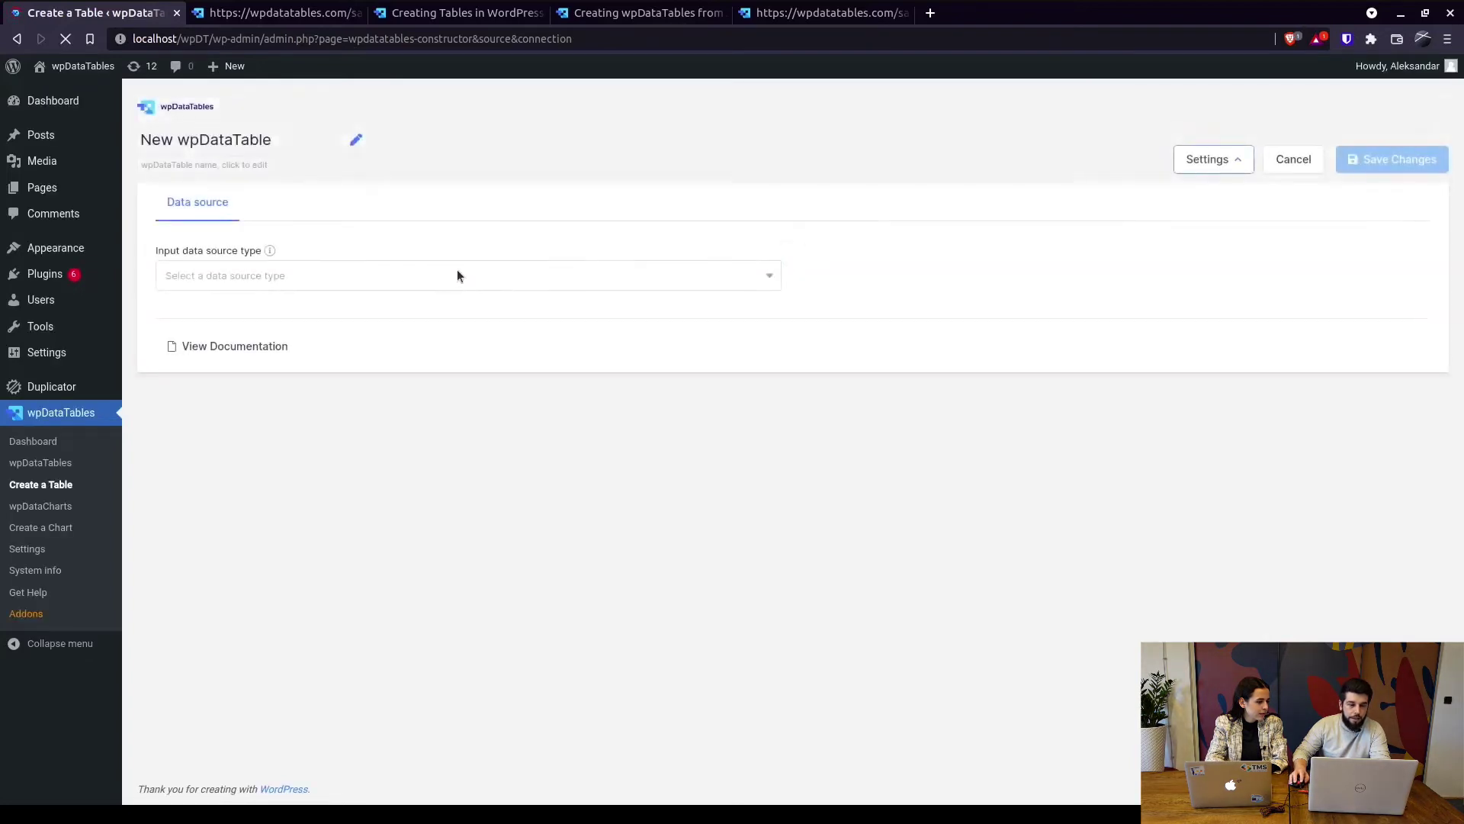
- Set the input source type to Serialized PHP array, paste the show_documentation.php URL, and save
{"action": "left_click", "coordinate": [346, 286]}
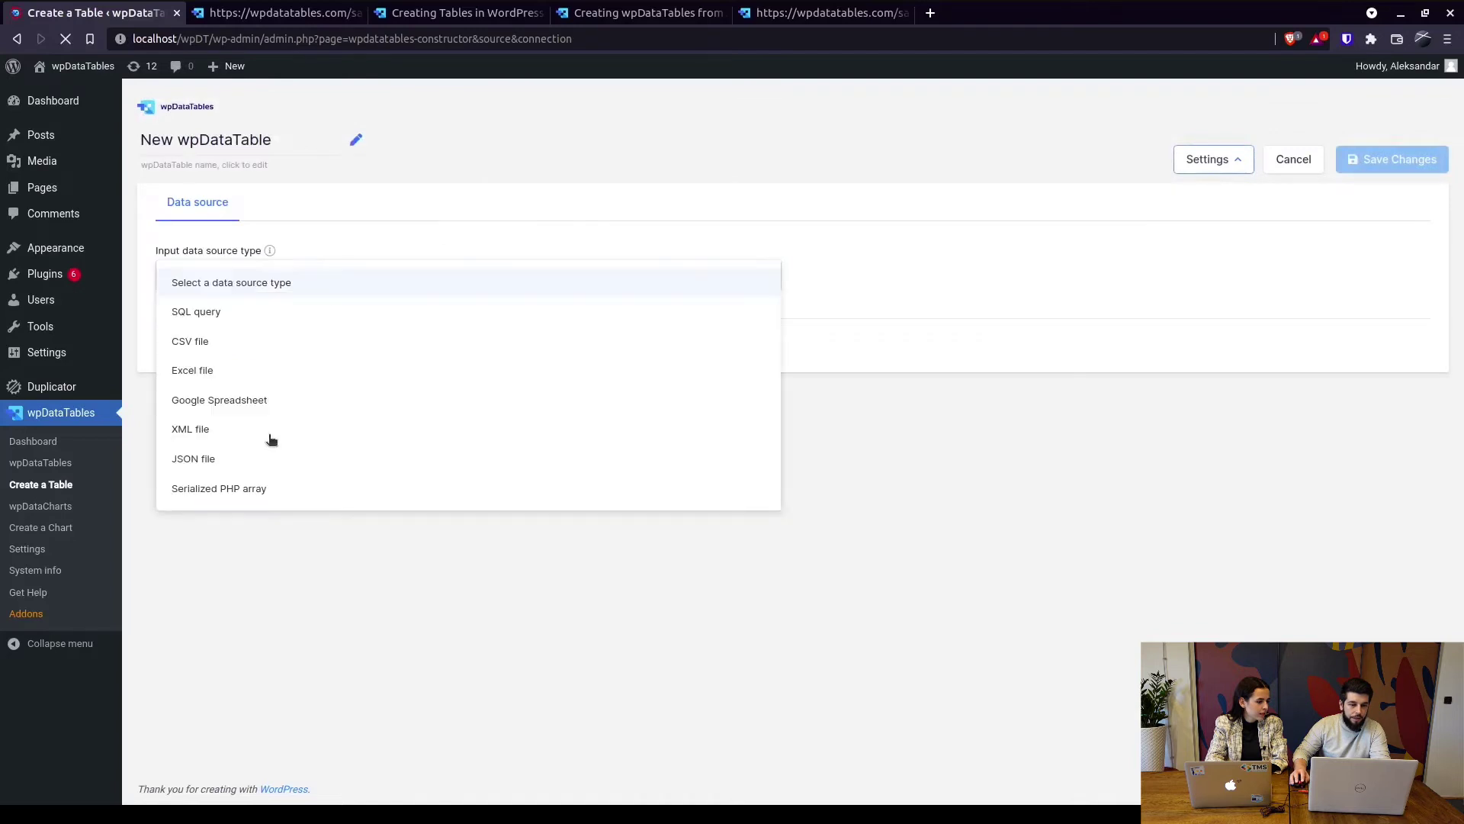
{"action": "left_click", "coordinate": [215, 488]}
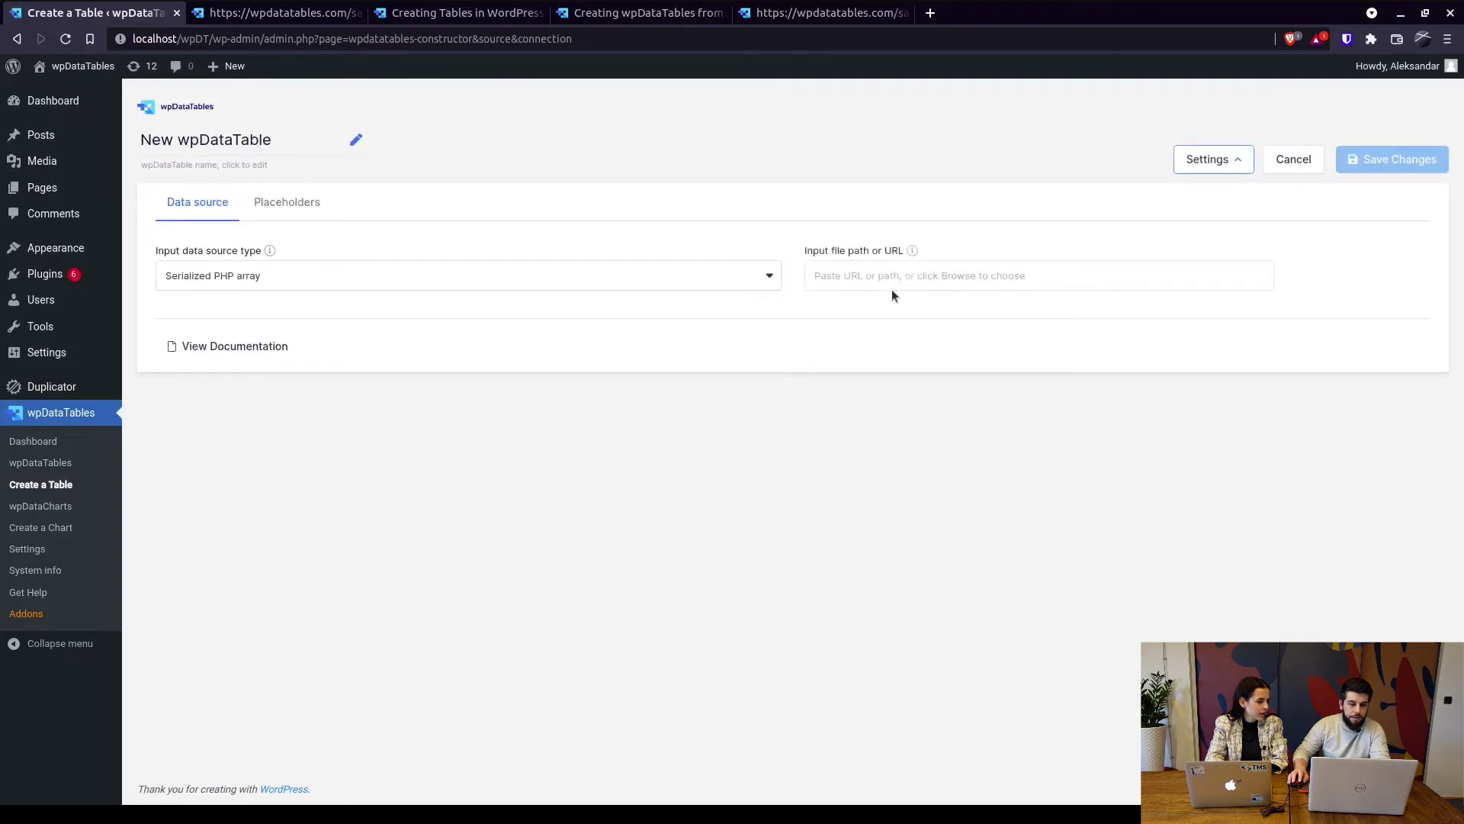
{"action": "left_click", "coordinate": [1002, 268]}
{"action": "key", "text": "ctrl+v"}
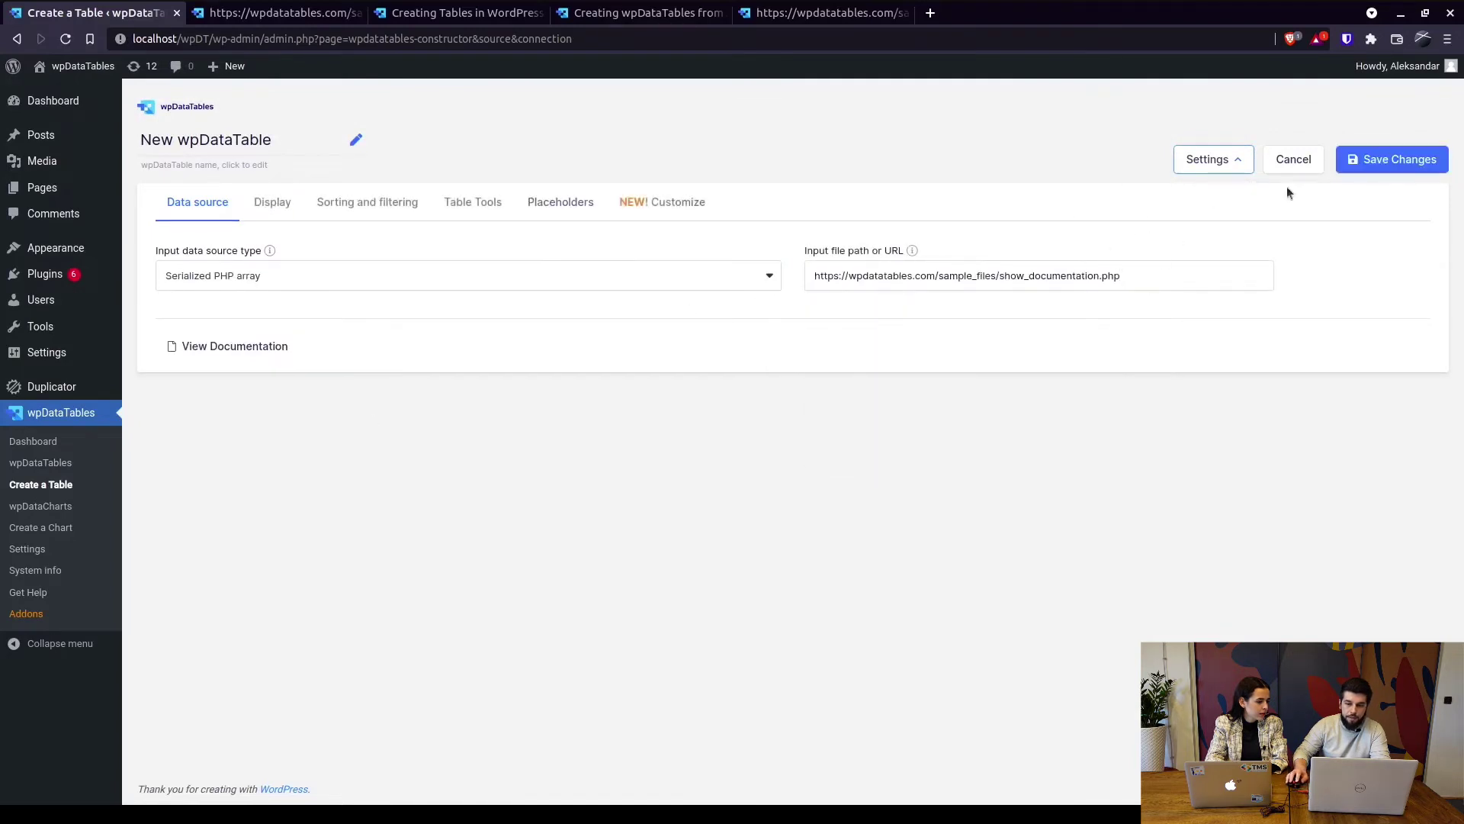
{"action": "left_click", "coordinate": [1377, 163]}
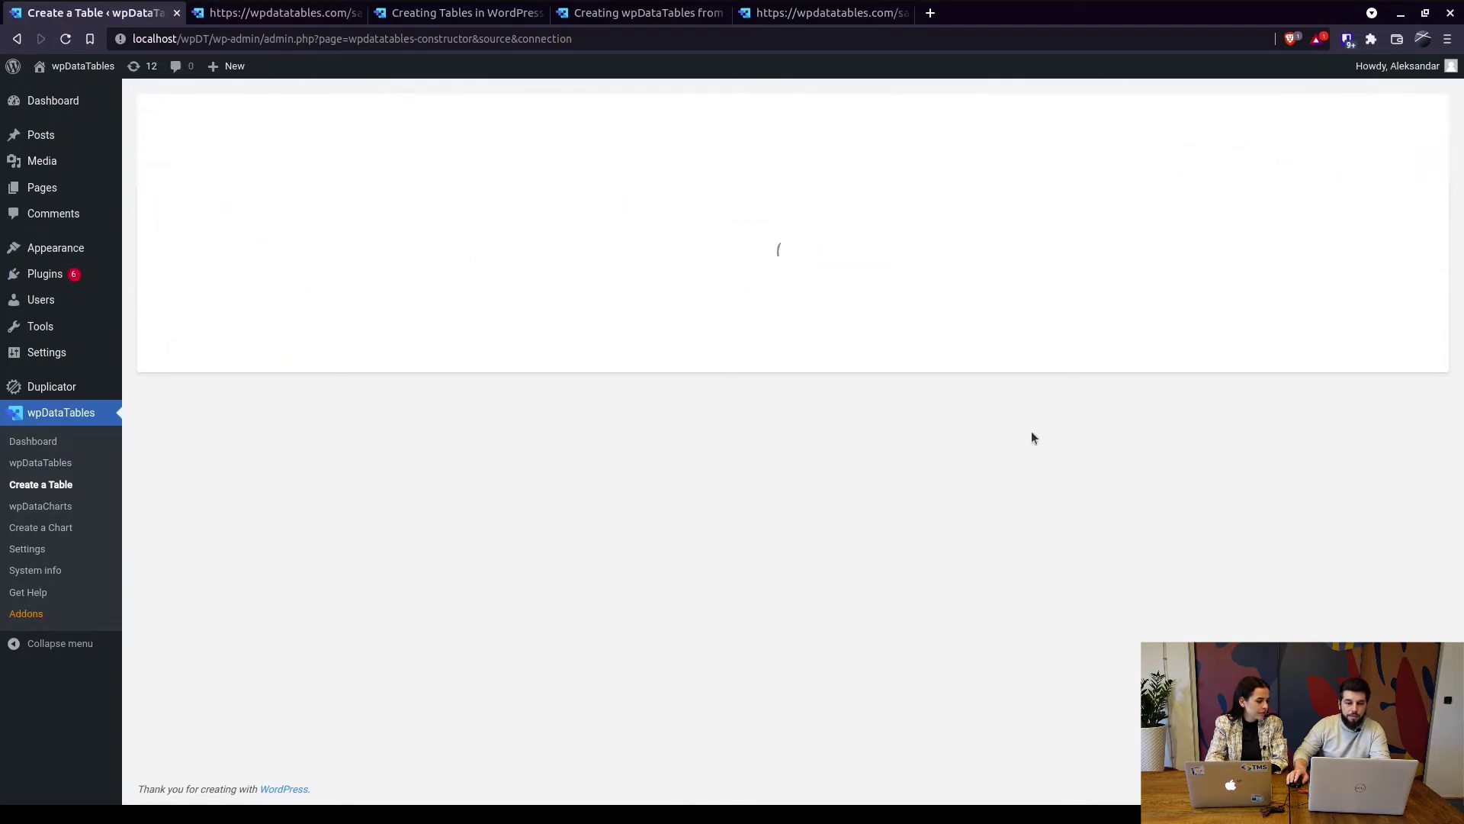
- Compare the saved table's preview against the documentation's sample table
{"action": "scroll", "coordinate": [568, 543], "scroll_direction": "down", "scroll_amount": 2}
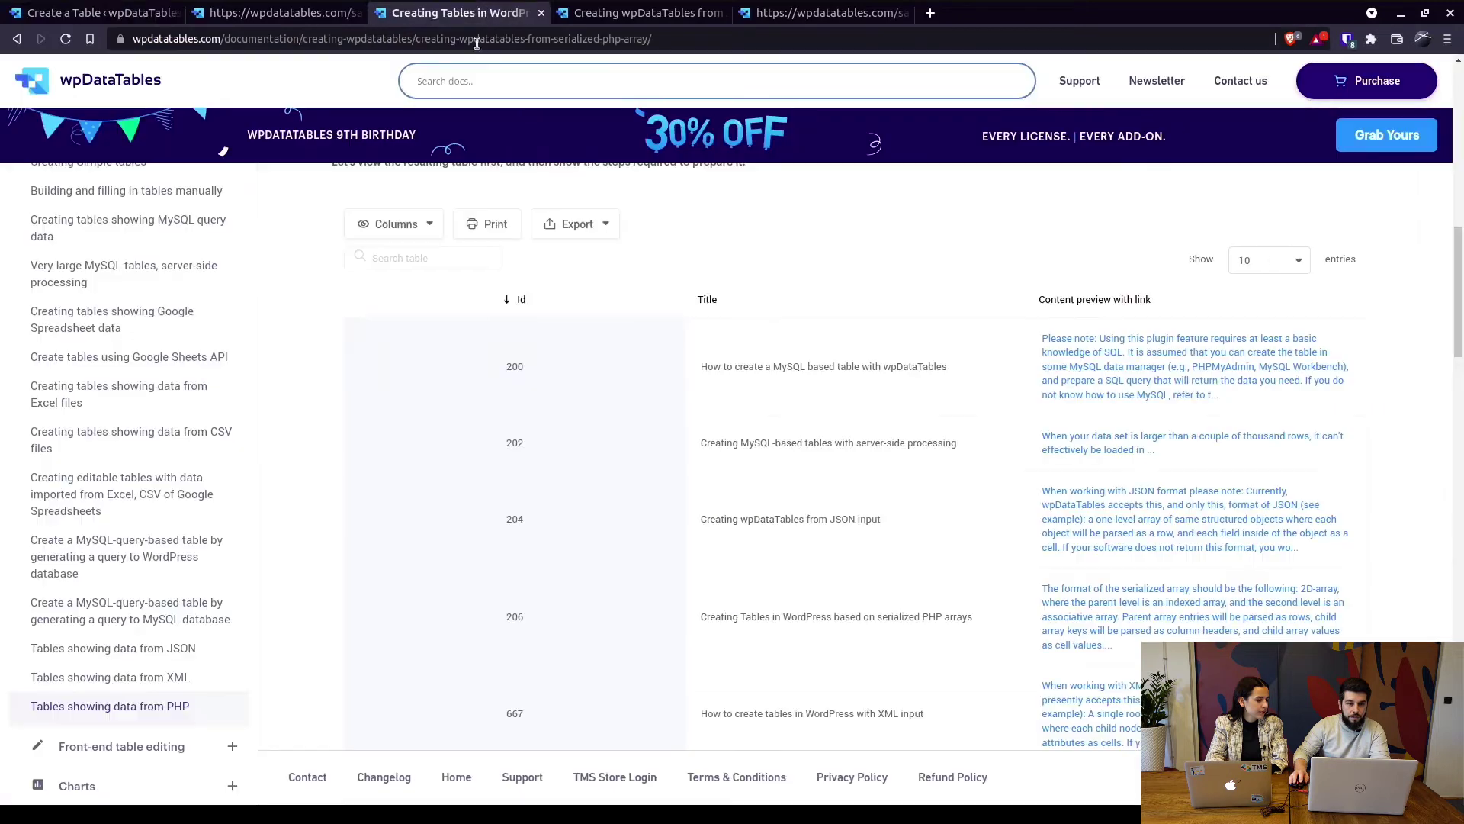
{"action": "left_click", "coordinate": [457, 16]}
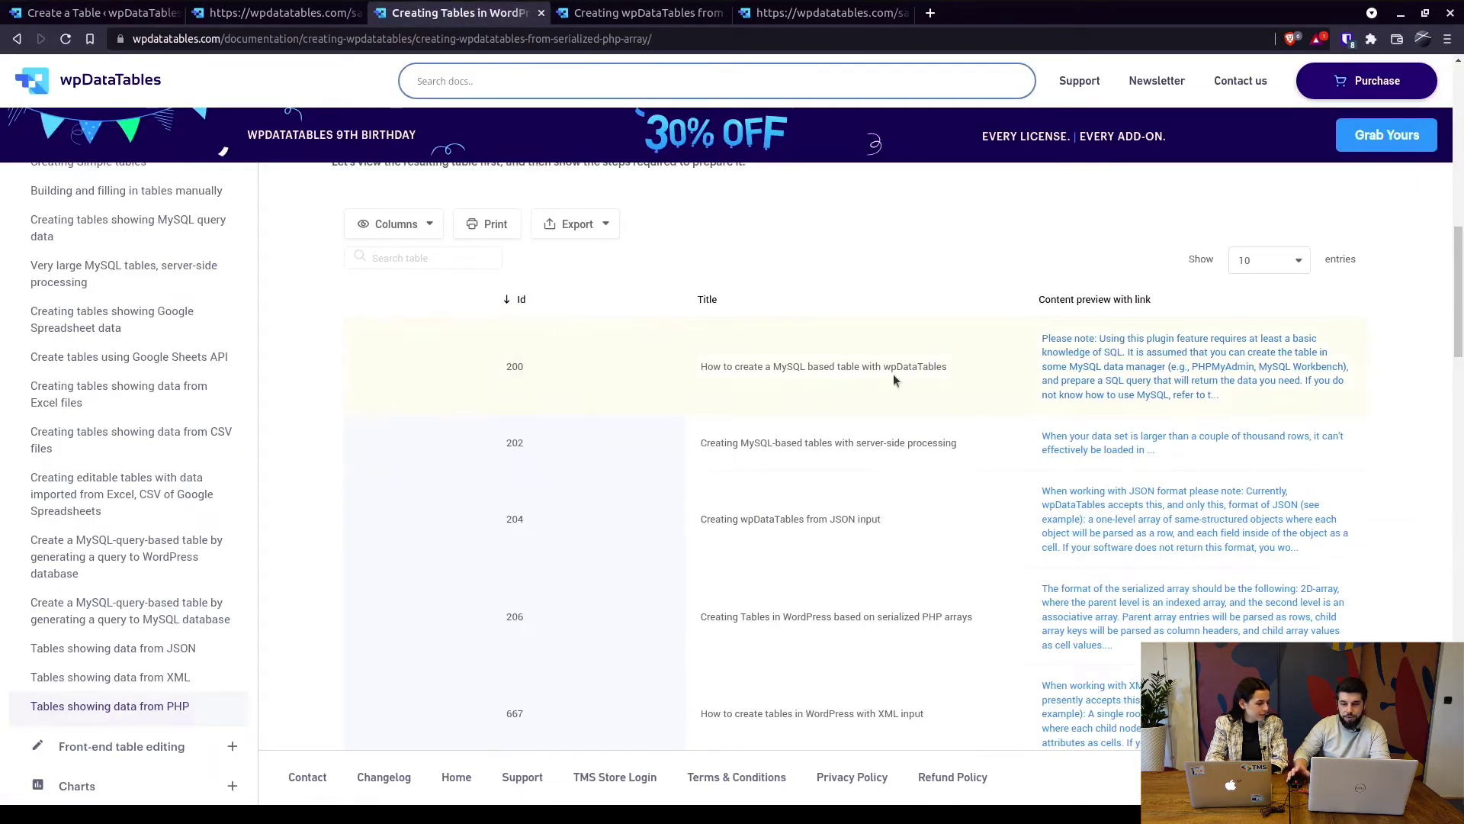
{"action": "key", "text": "ctrl+1"}
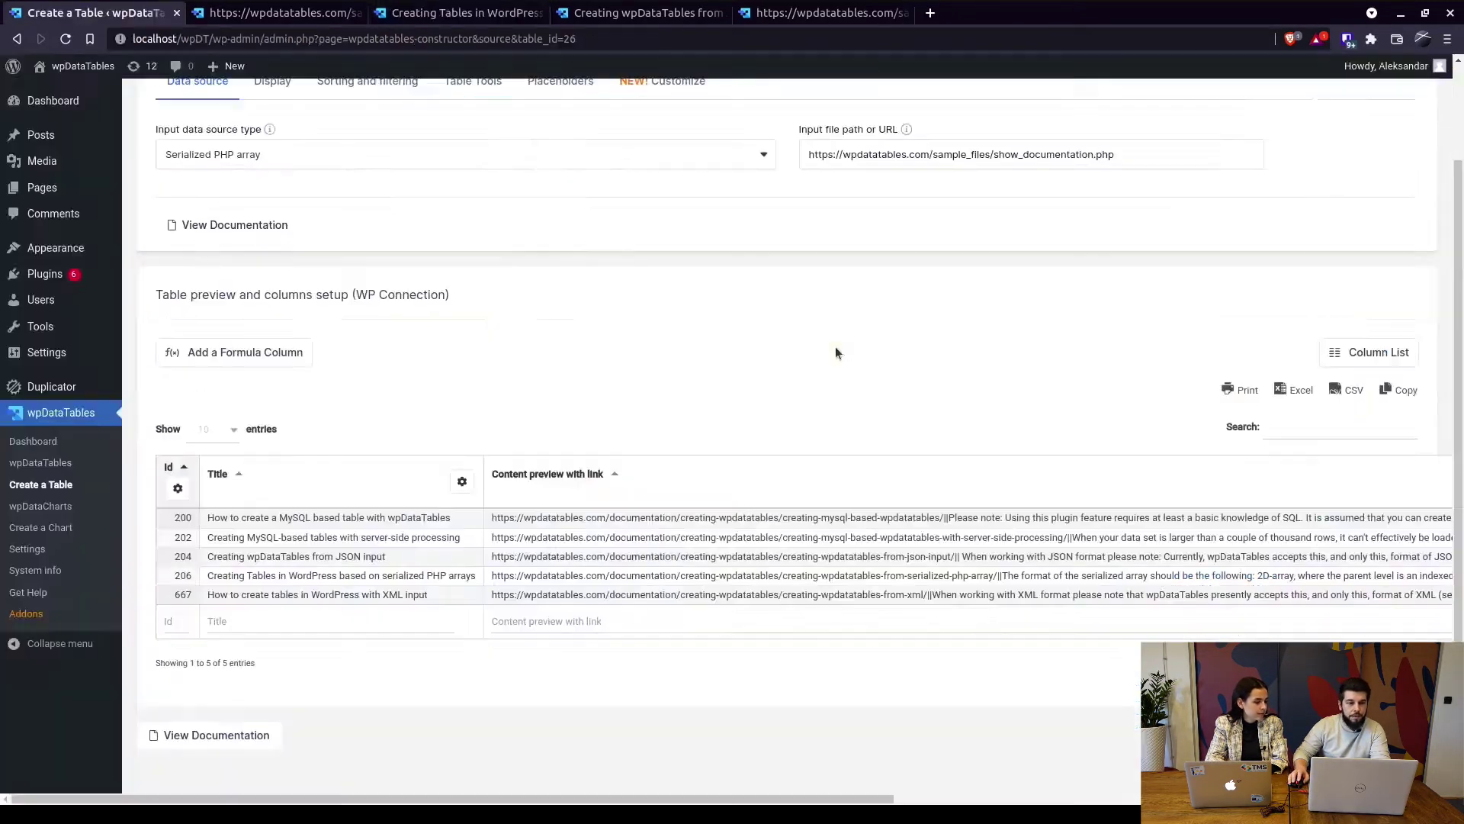
{"action": "scroll", "coordinate": [683, 506], "scroll_direction": "down", "scroll_amount": 1}
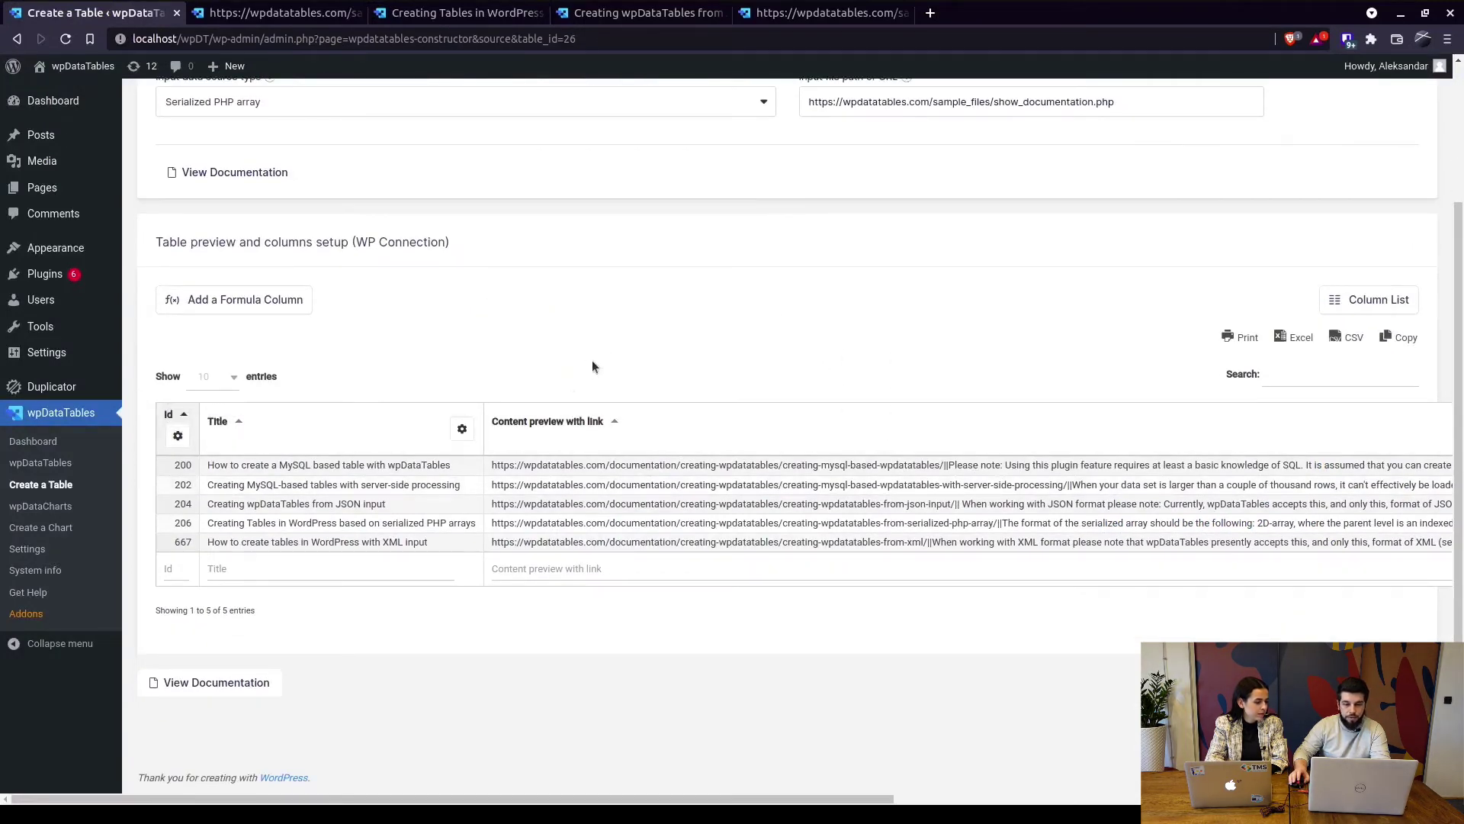
{"action": "key", "text": "ctrl+3"}
{"action": "key", "text": "ctrl+1"}
- Enable Limit table width and set the Content preview with link column type to URL link
{"action": "left_click", "coordinate": [268, 202]}
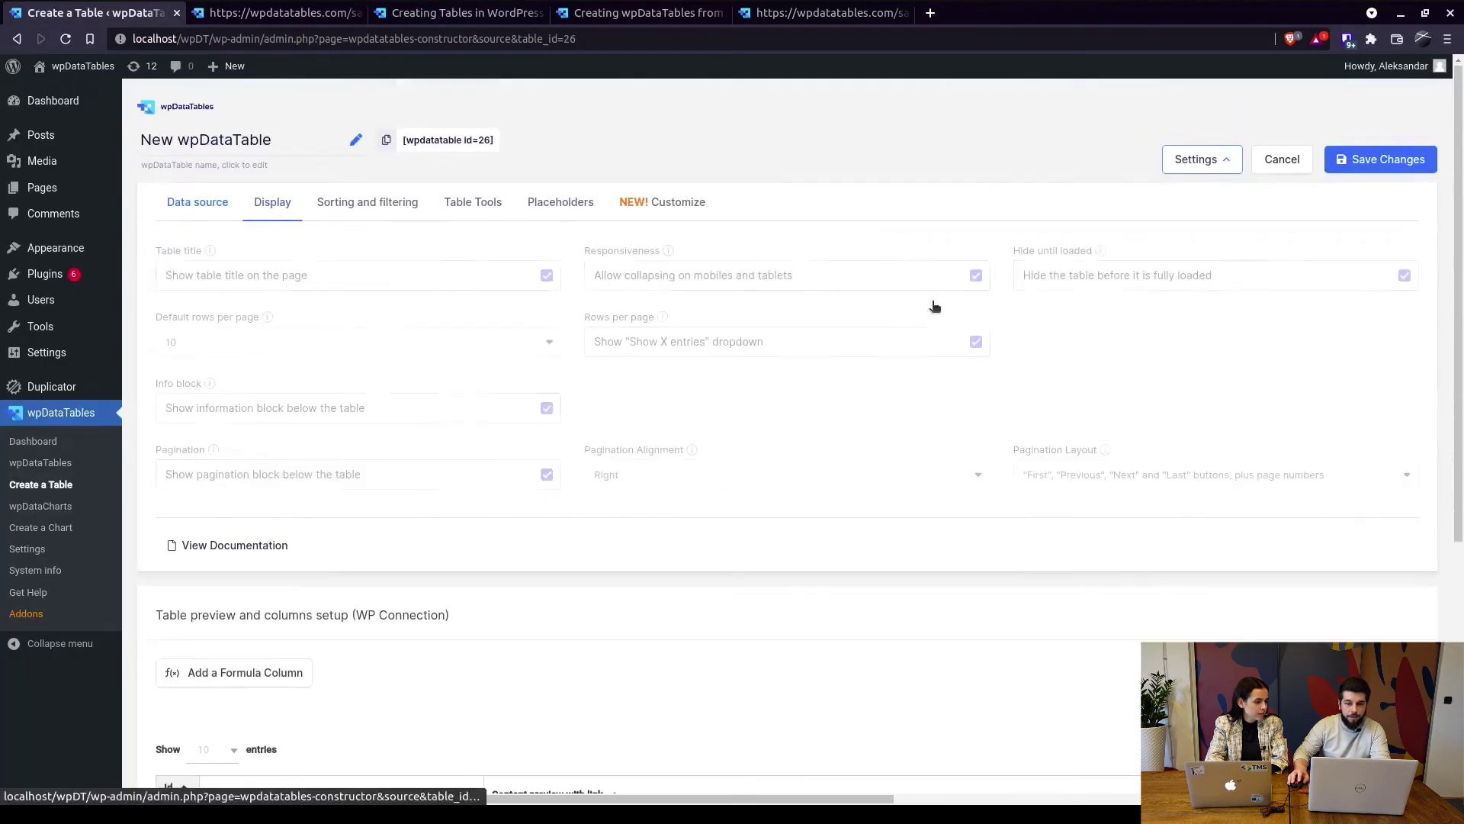
{"action": "left_click", "coordinate": [950, 411]}
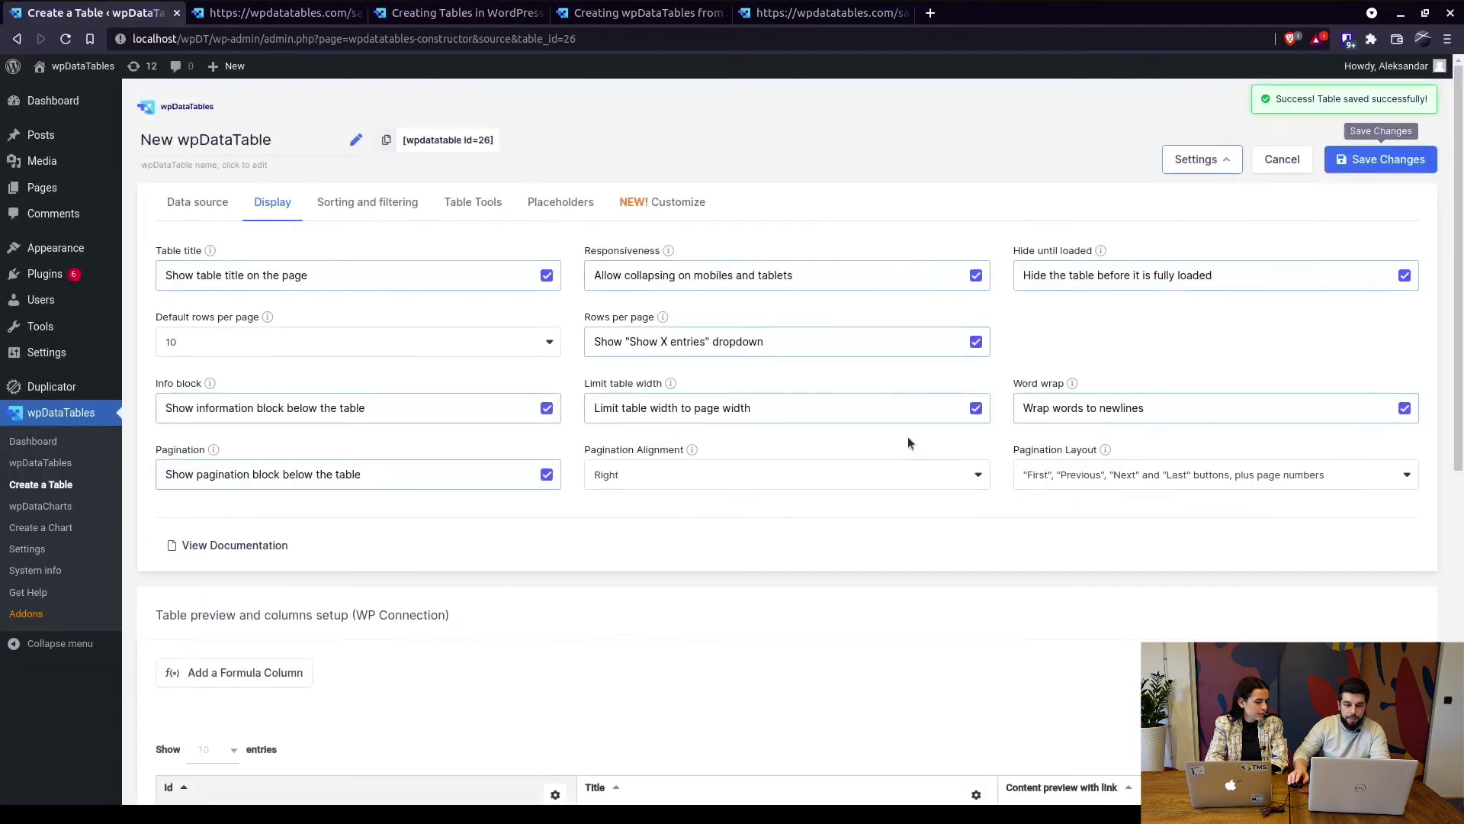
{"action": "scroll", "coordinate": [915, 450], "scroll_direction": "down", "scroll_amount": 3}
{"action": "scroll", "coordinate": [939, 459], "scroll_direction": "down", "scroll_amount": 2}
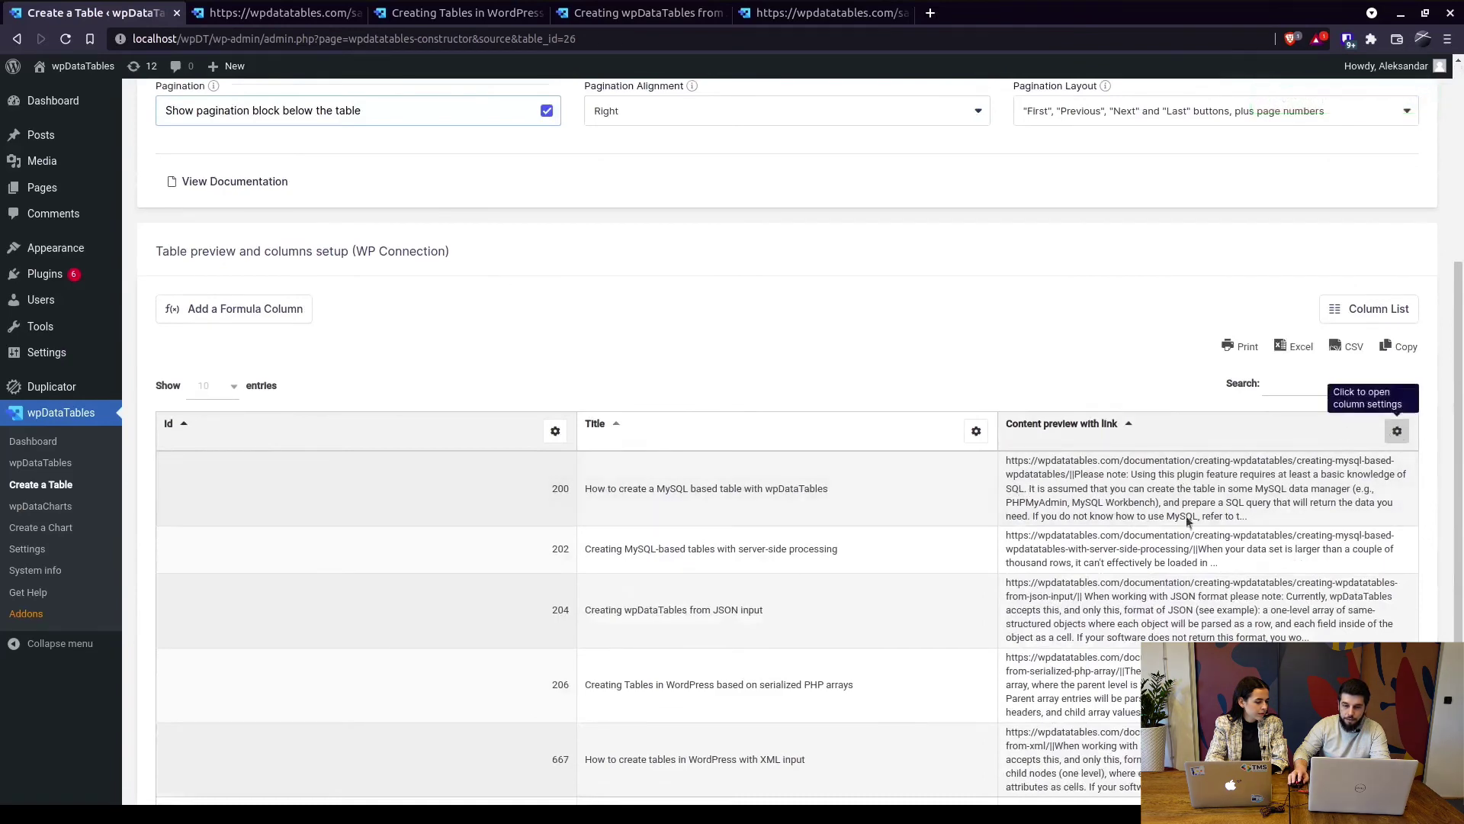
{"action": "left_click", "coordinate": [1397, 431]}
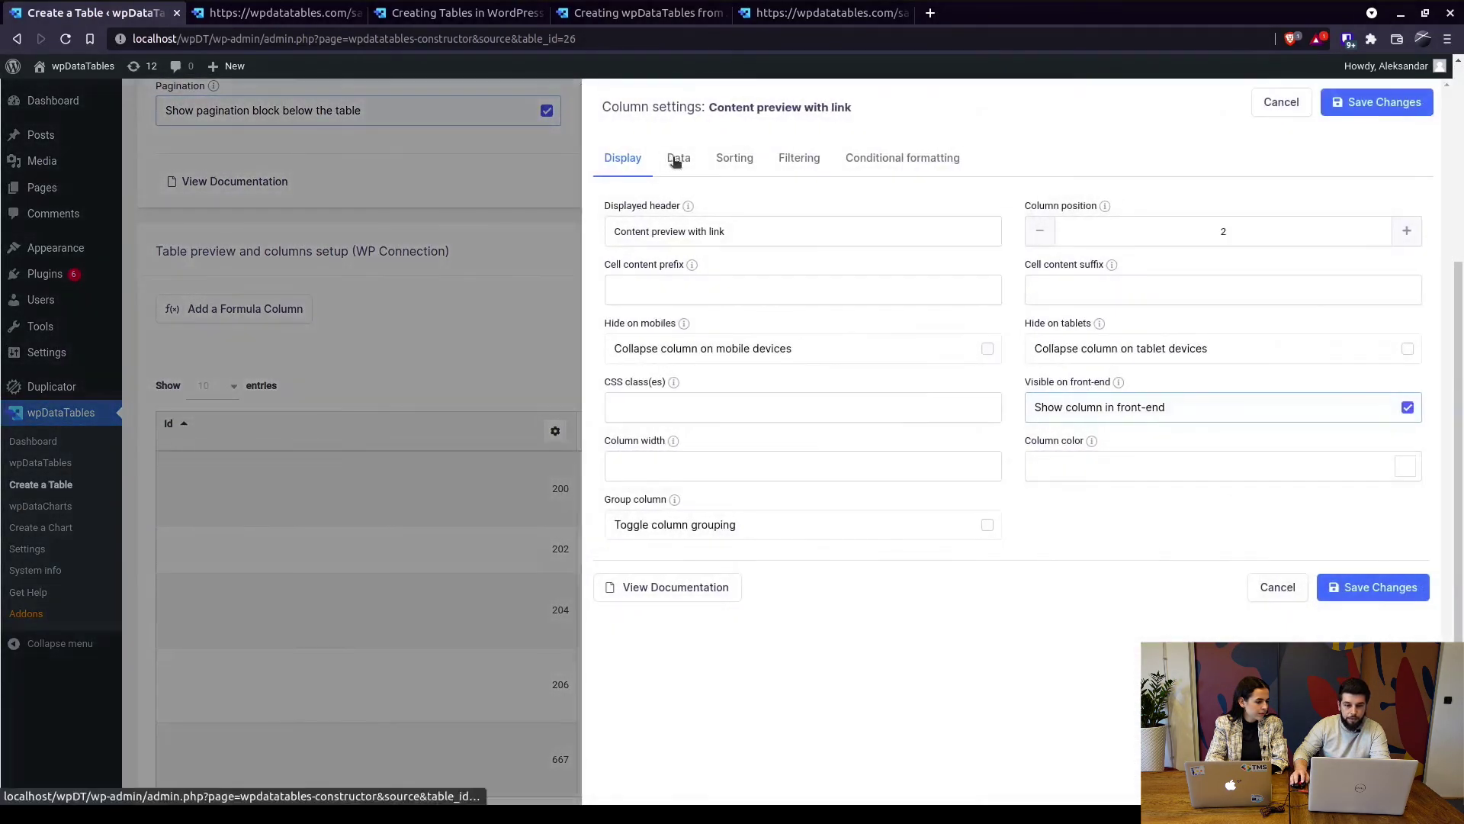
{"action": "left_click", "coordinate": [675, 160]}
{"action": "left_click", "coordinate": [681, 229]}
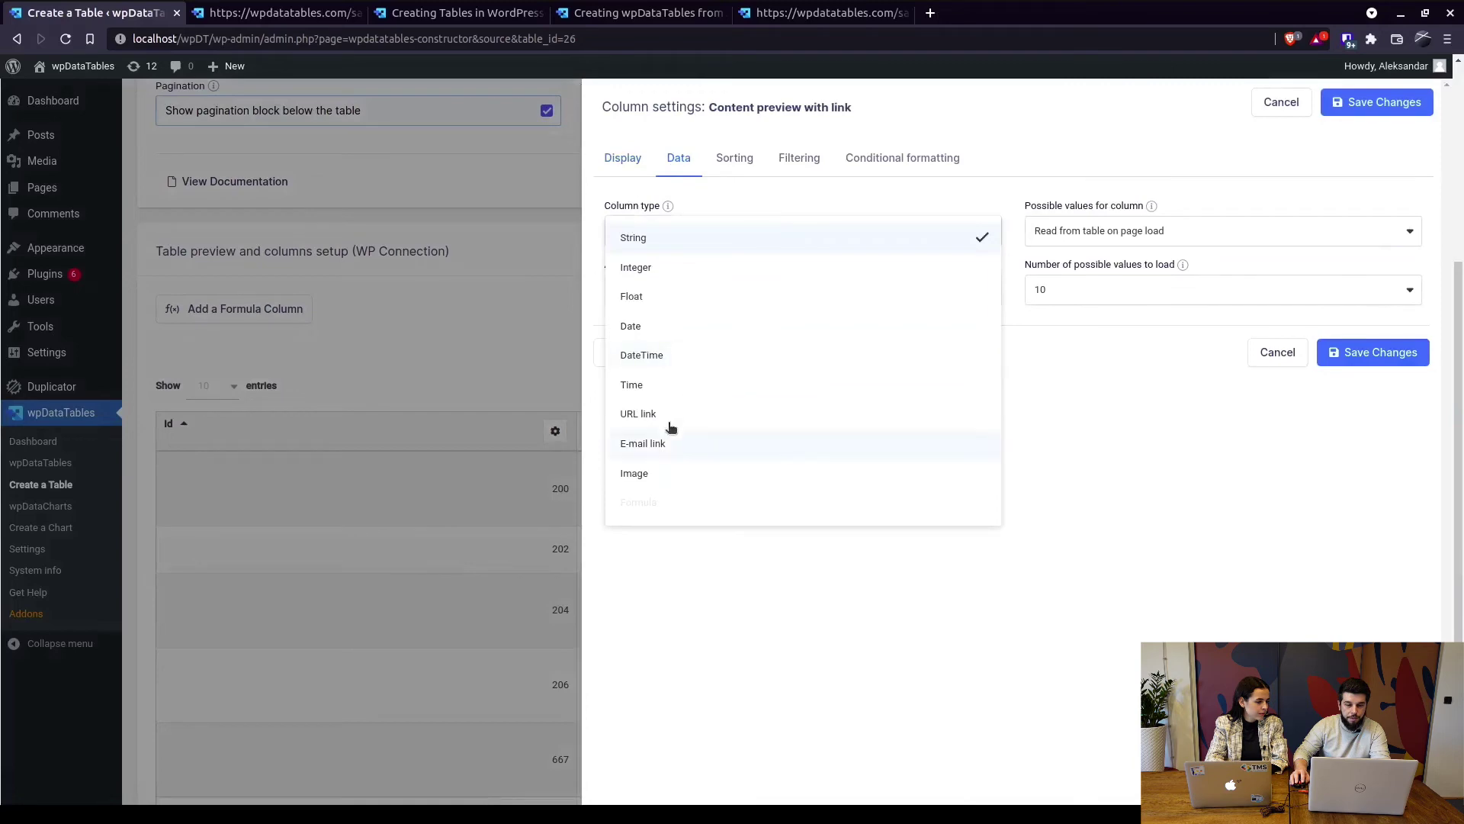
{"action": "left_click", "coordinate": [670, 418]}
{"action": "left_click", "coordinate": [1386, 476]}
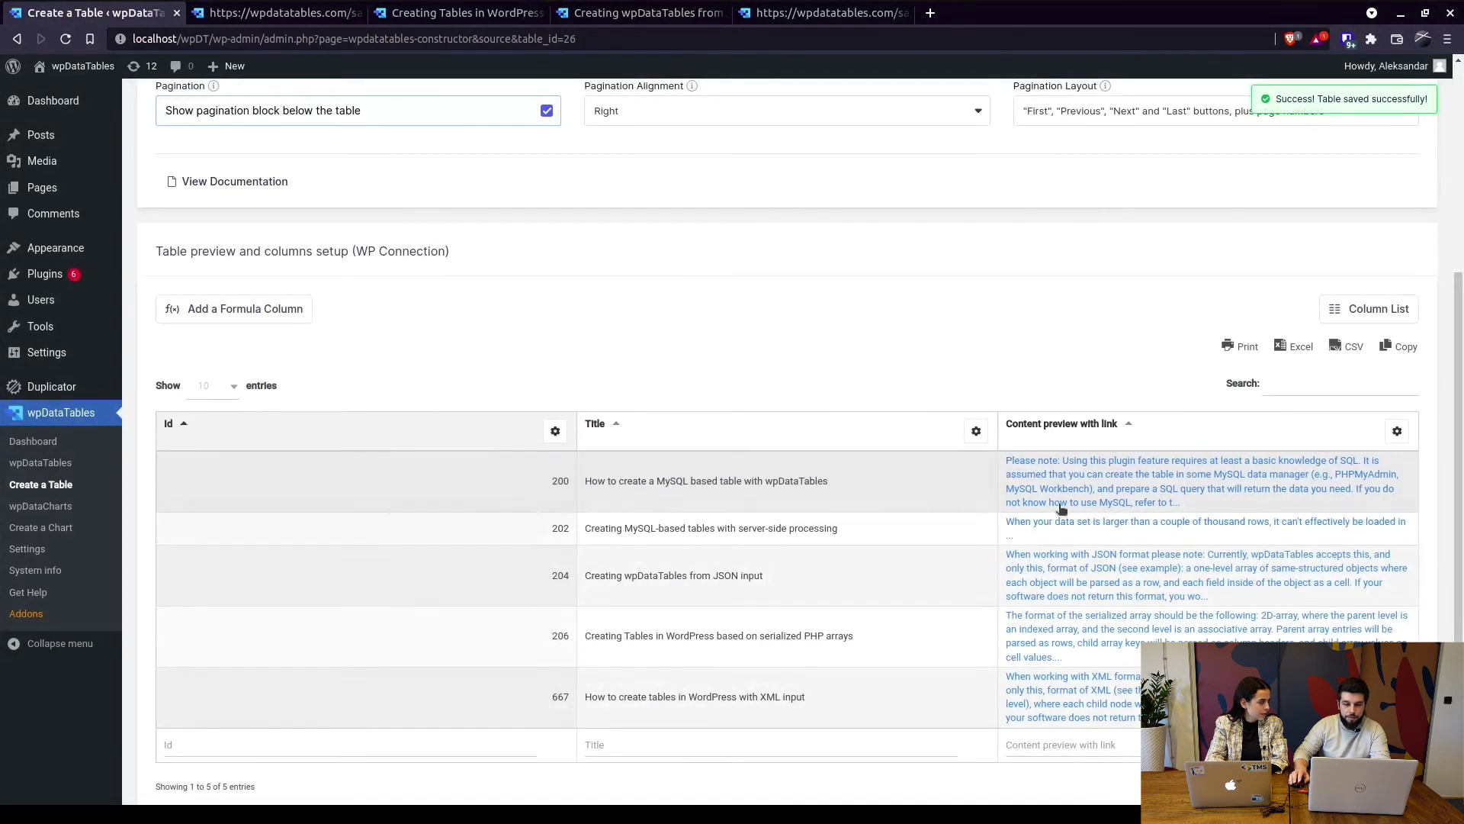
- Switch to the documentation tab showing the tutorial's sample table
{"action": "key", "text": "ctrl+3"}
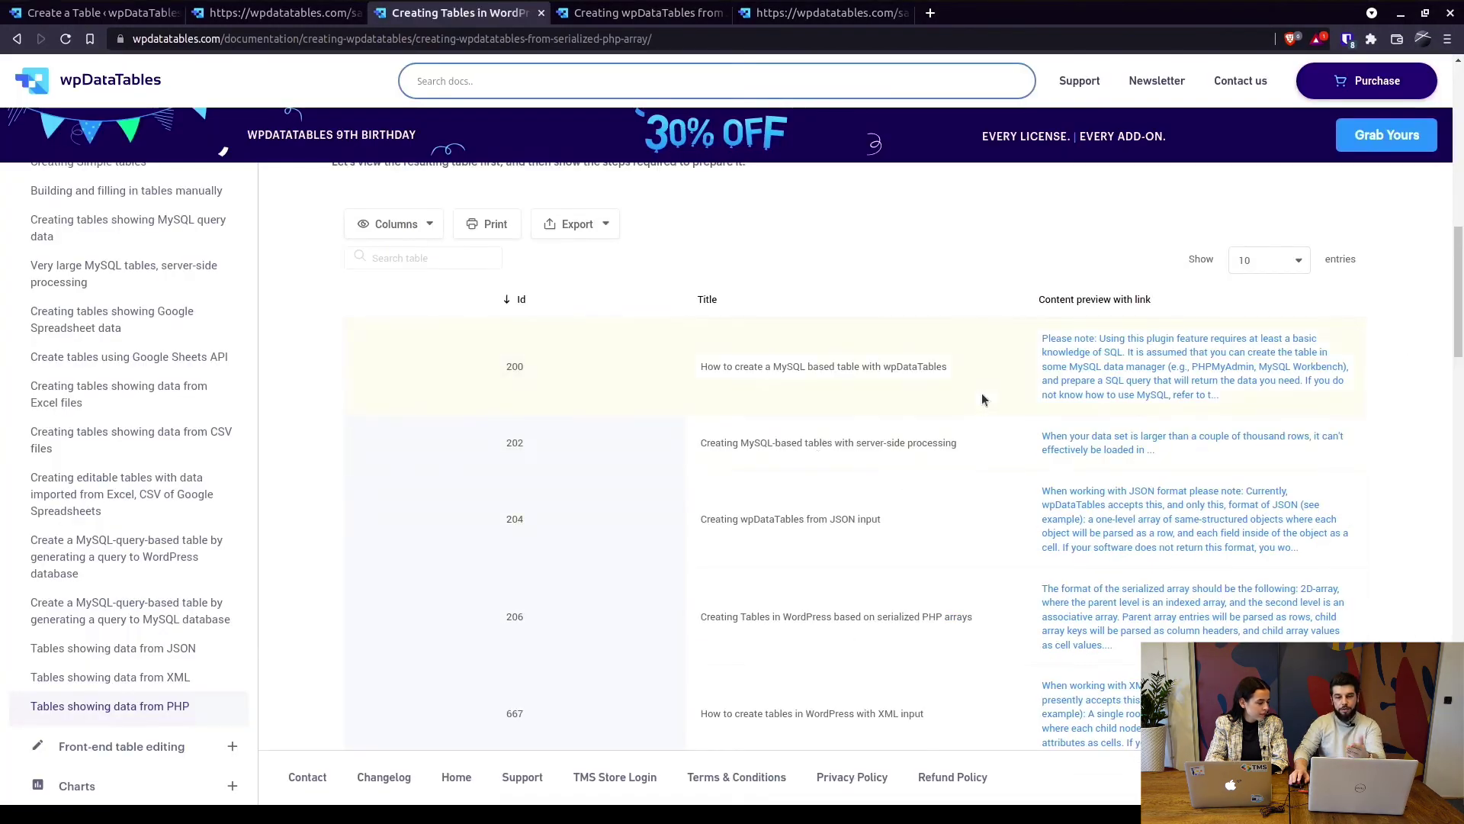